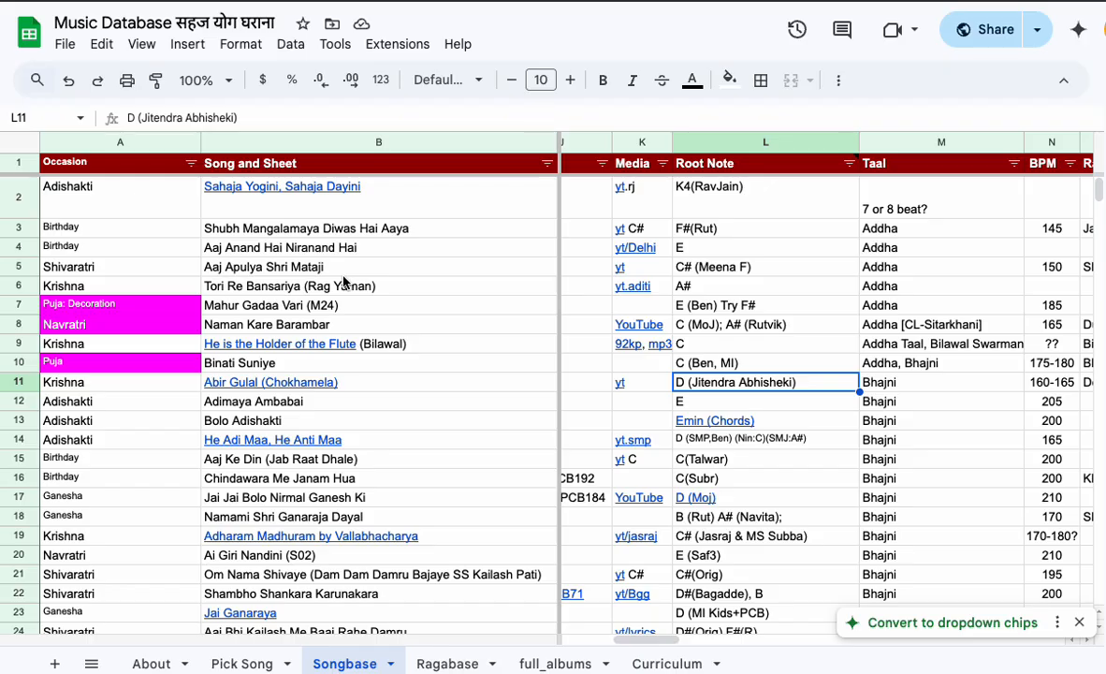
# Examine the Root Note column and the adjacent Media links, including the entries for Naman Kare Barambar.
pyautogui.click(691, 145)
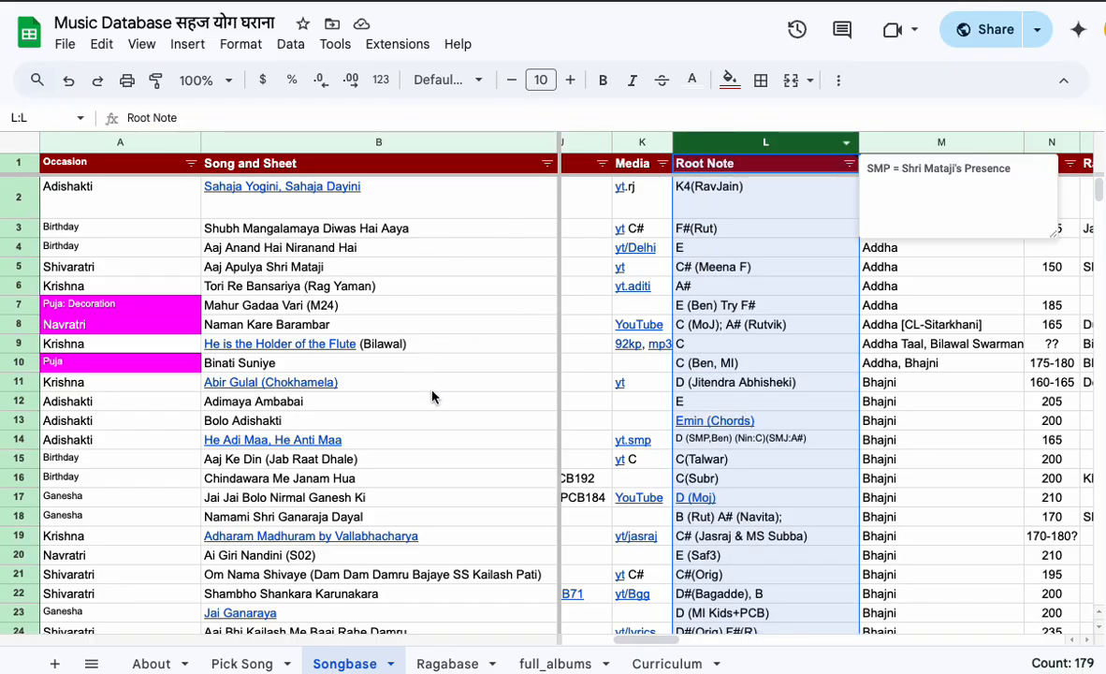
pyautogui.moveTo(432, 394)
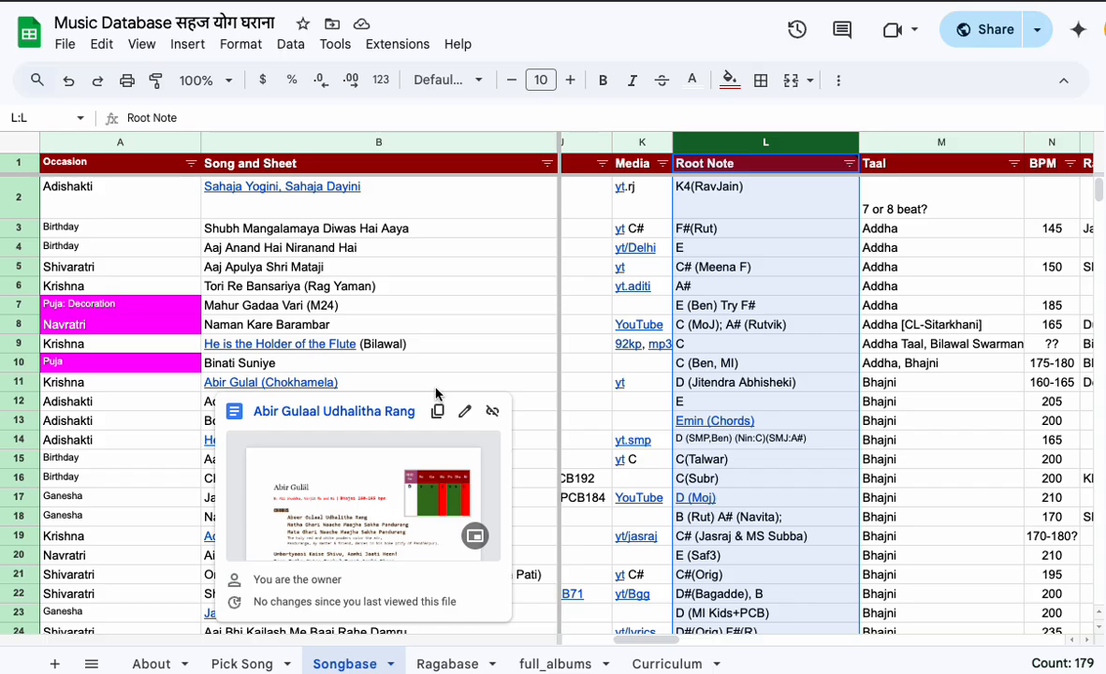
pyautogui.moveTo(794, 145)
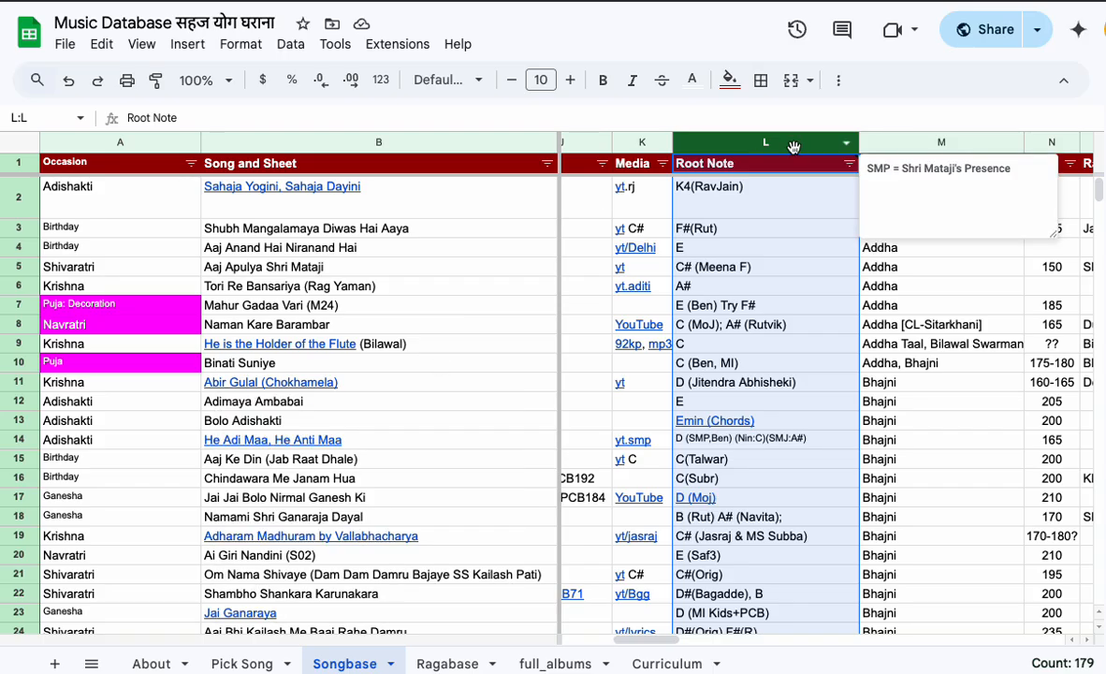
pyautogui.click(762, 575)
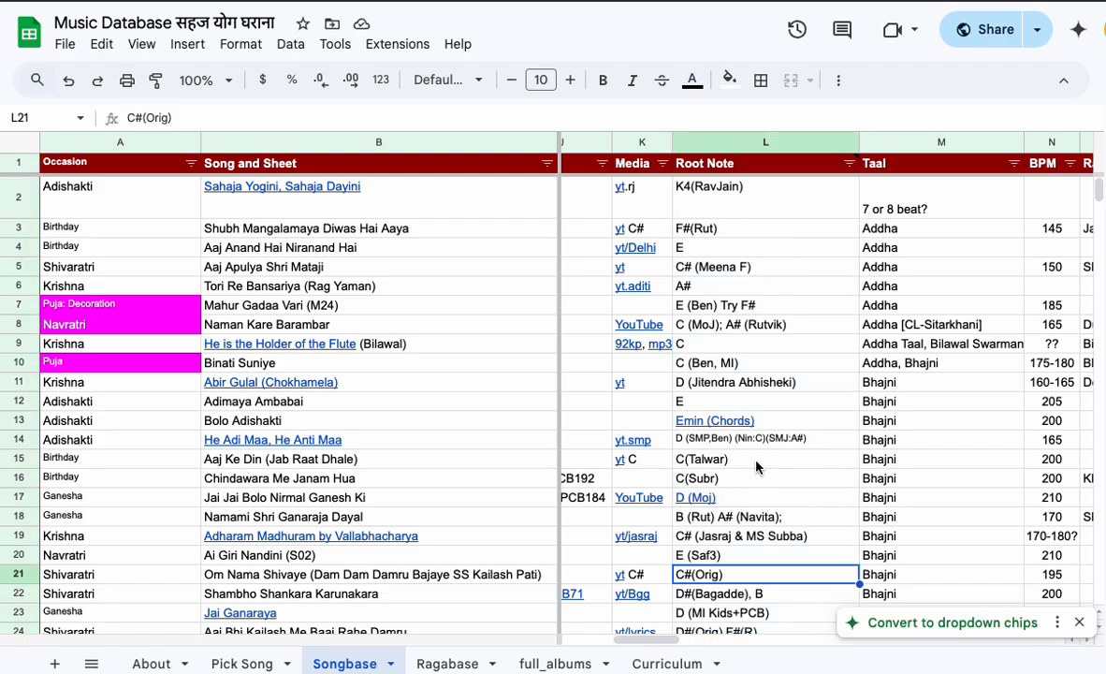
pyautogui.click(713, 327)
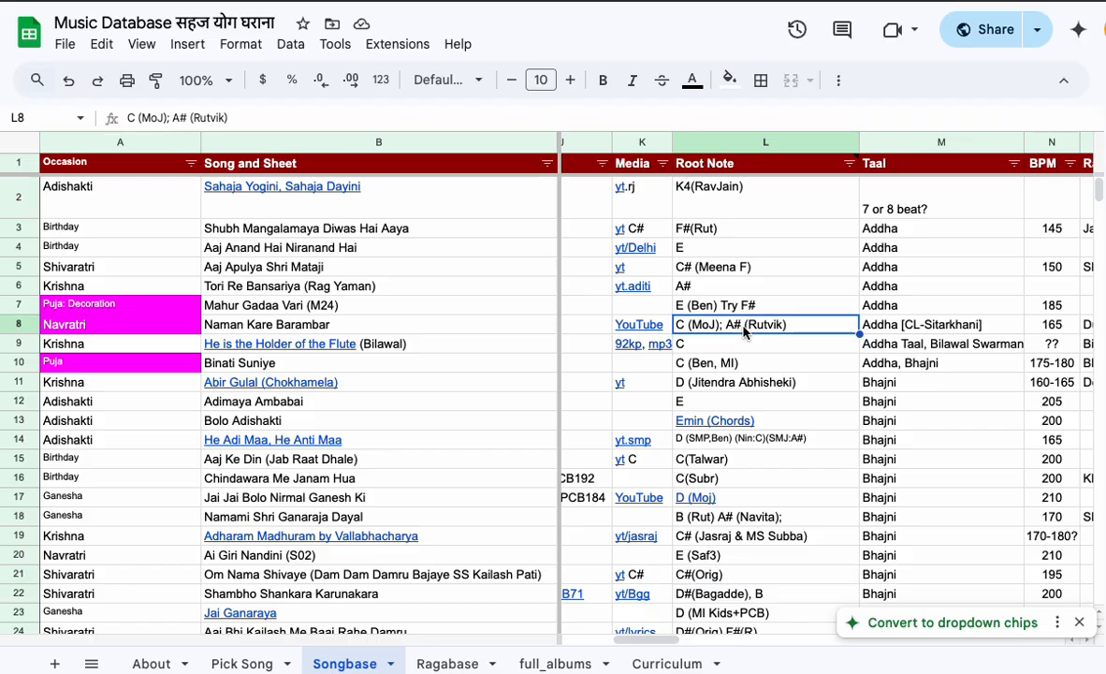
pyautogui.click(658, 327)
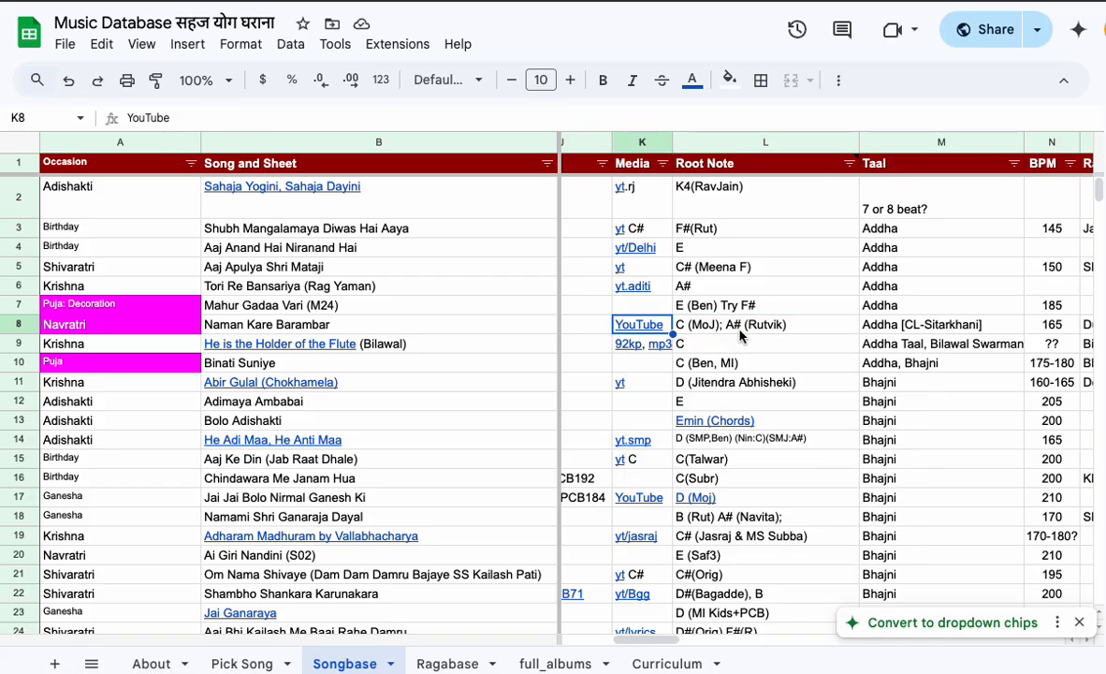
pyautogui.click(739, 331)
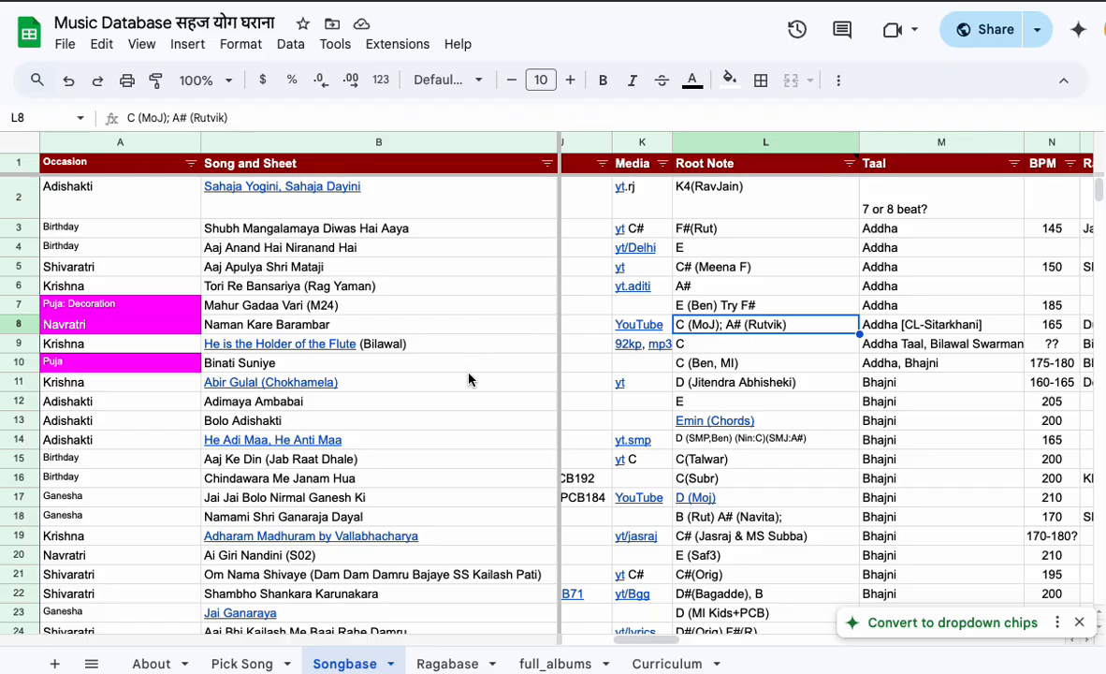
pyautogui.moveTo(662, 351)
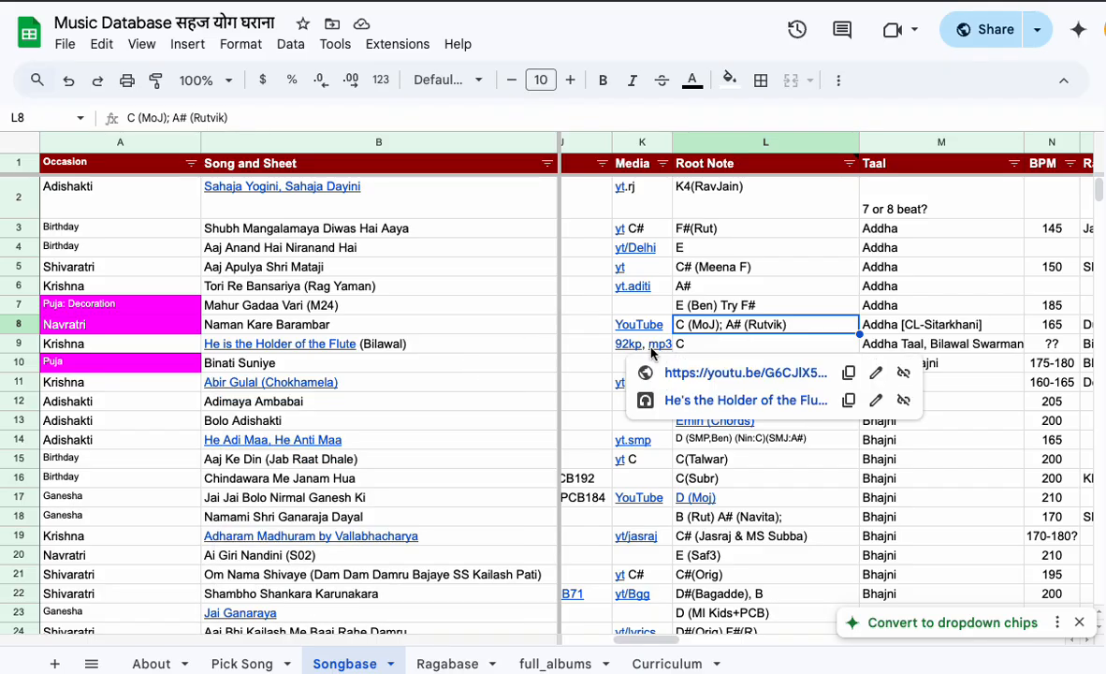
pyautogui.click(642, 143)
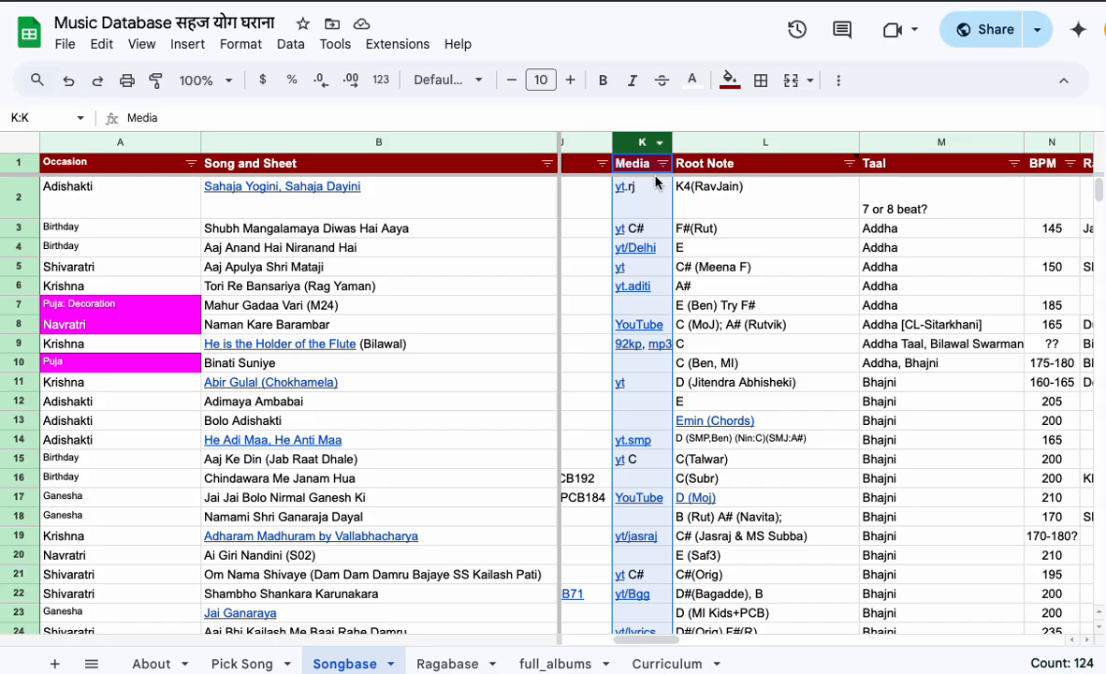
# Examine the Taal column from the Addha entries down through the Bhajni variations.
pyautogui.click(900, 148)
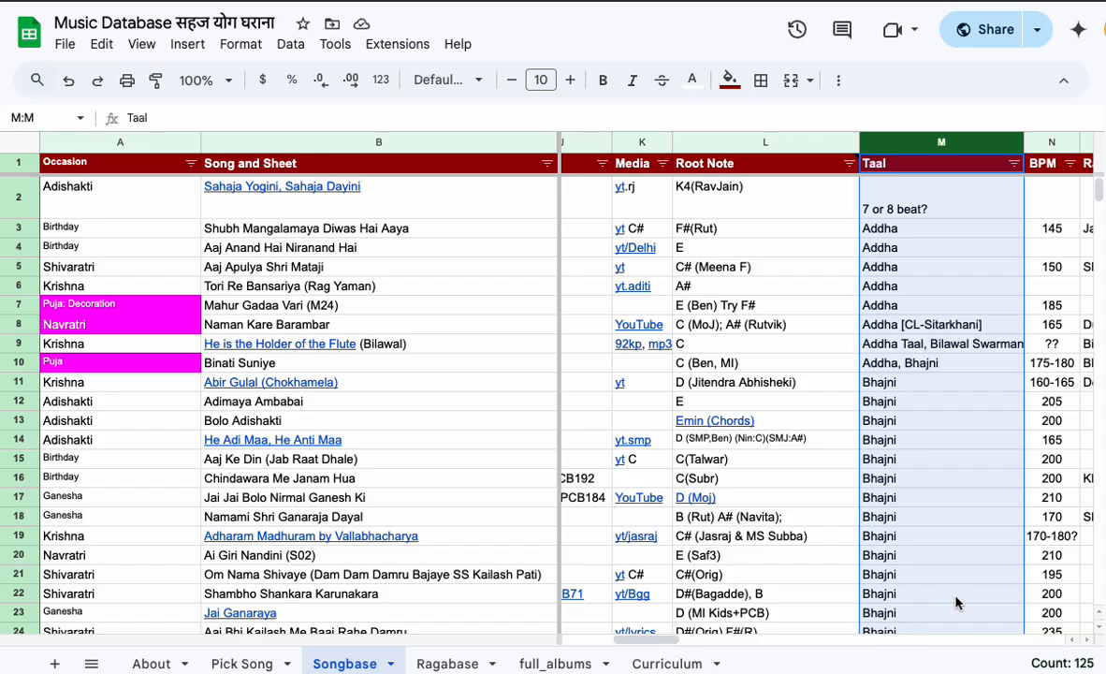
pyautogui.scroll(-5, 956, 602)
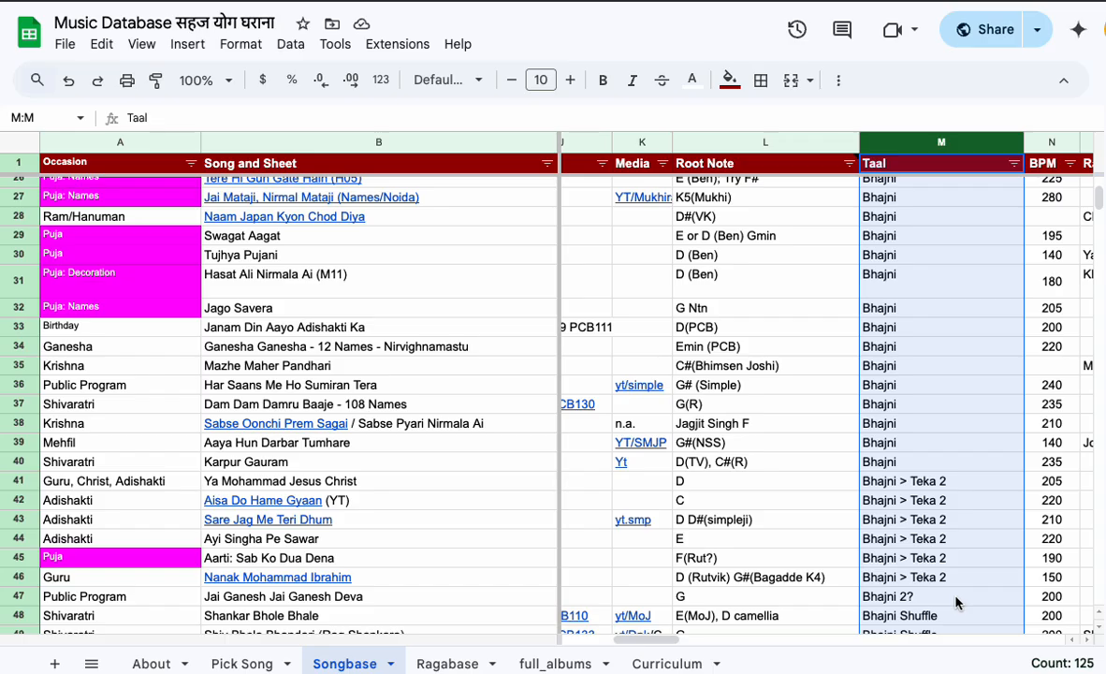
pyautogui.scroll(5, 956, 602)
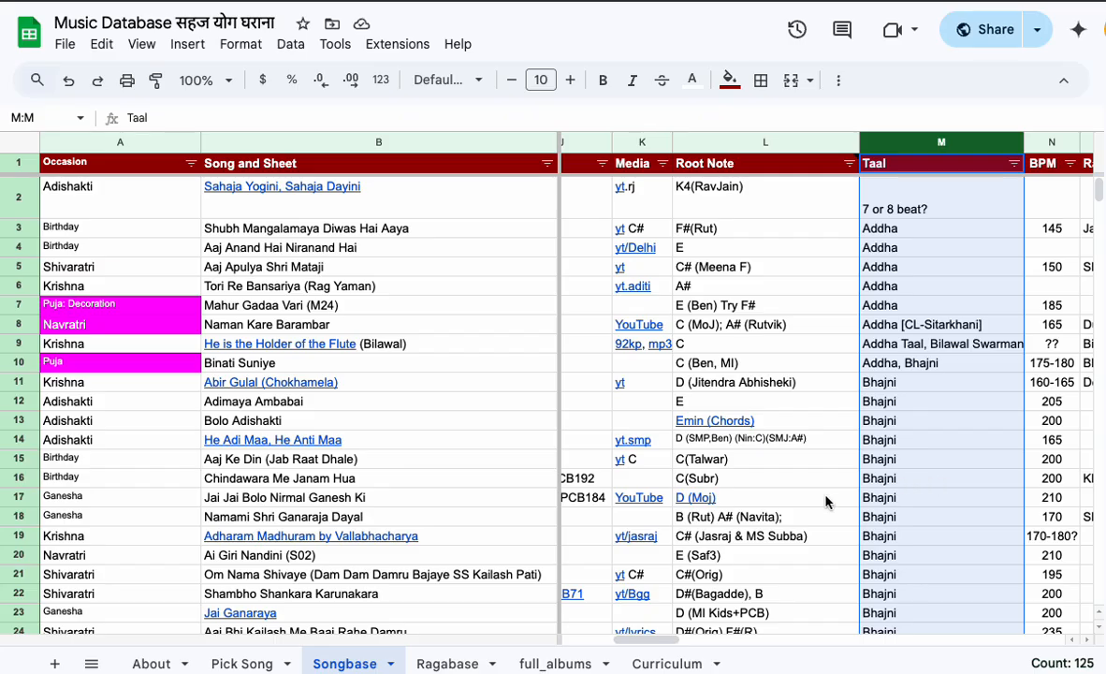
pyautogui.moveTo(828, 501)
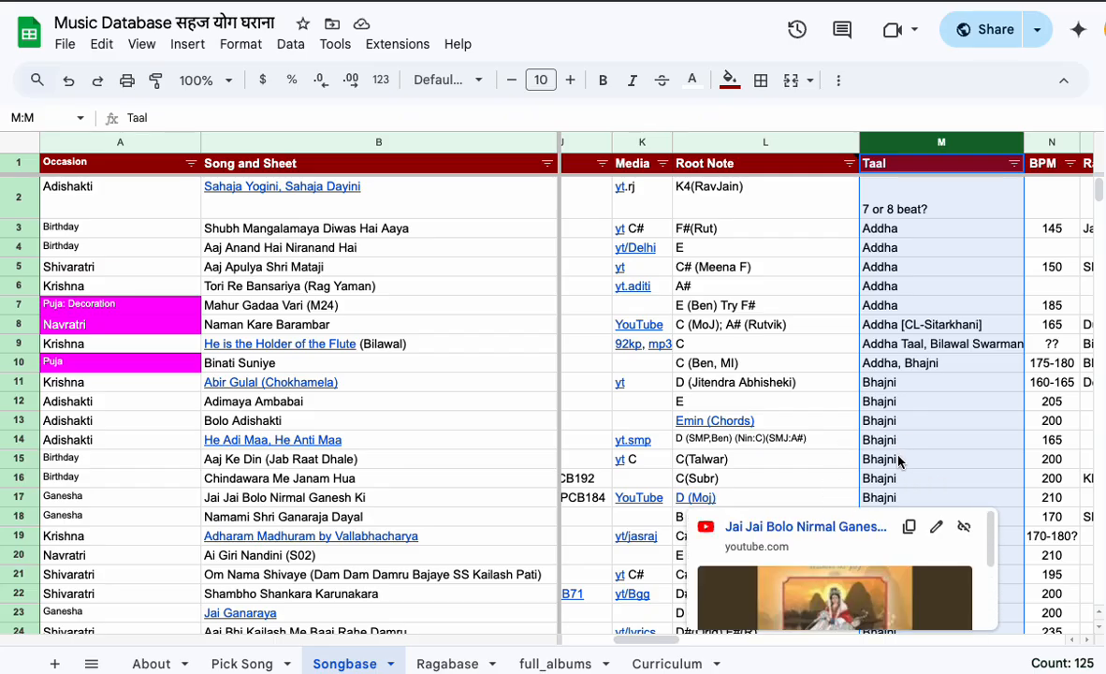
pyautogui.moveTo(588, 484)
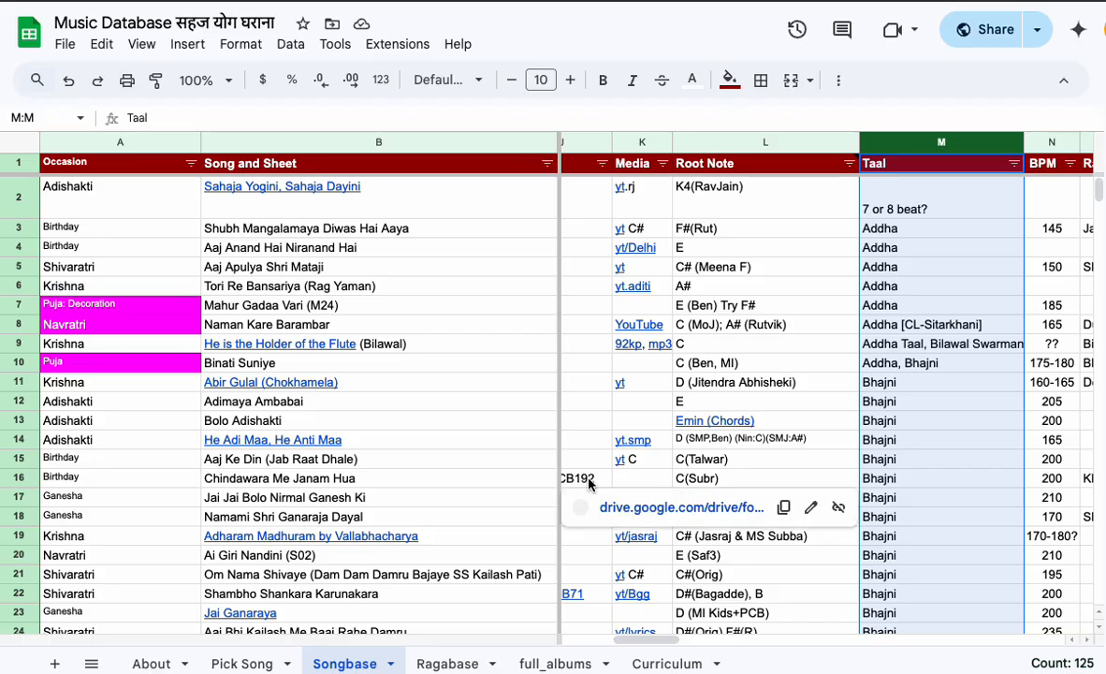
pyautogui.moveTo(330, 350)
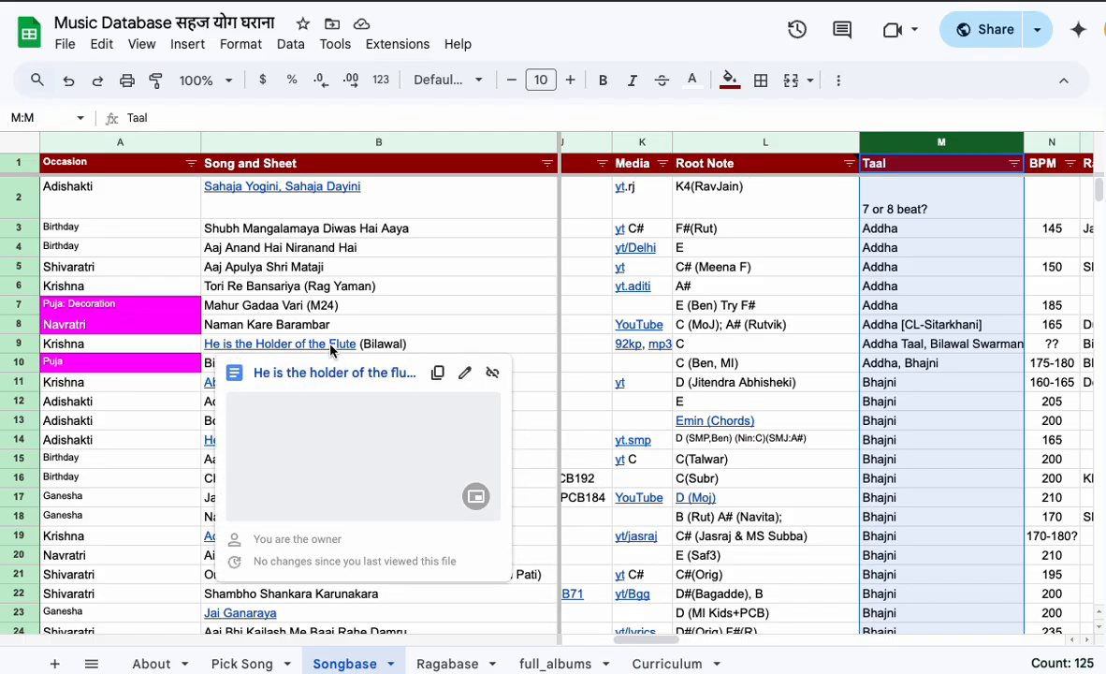
# Examine the song titles alongside the Page column, including the page reference for Mahur Gadaa Vari.
pyautogui.click(318, 285)
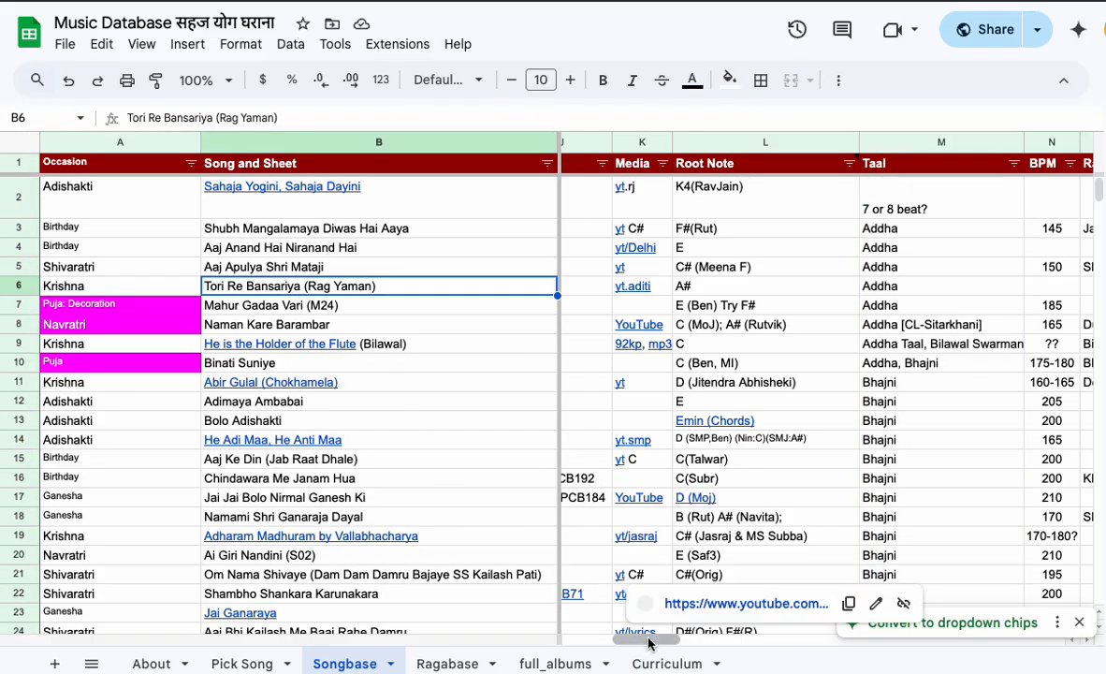
pyautogui.moveTo(649, 642); pyautogui.dragTo(677, 642)
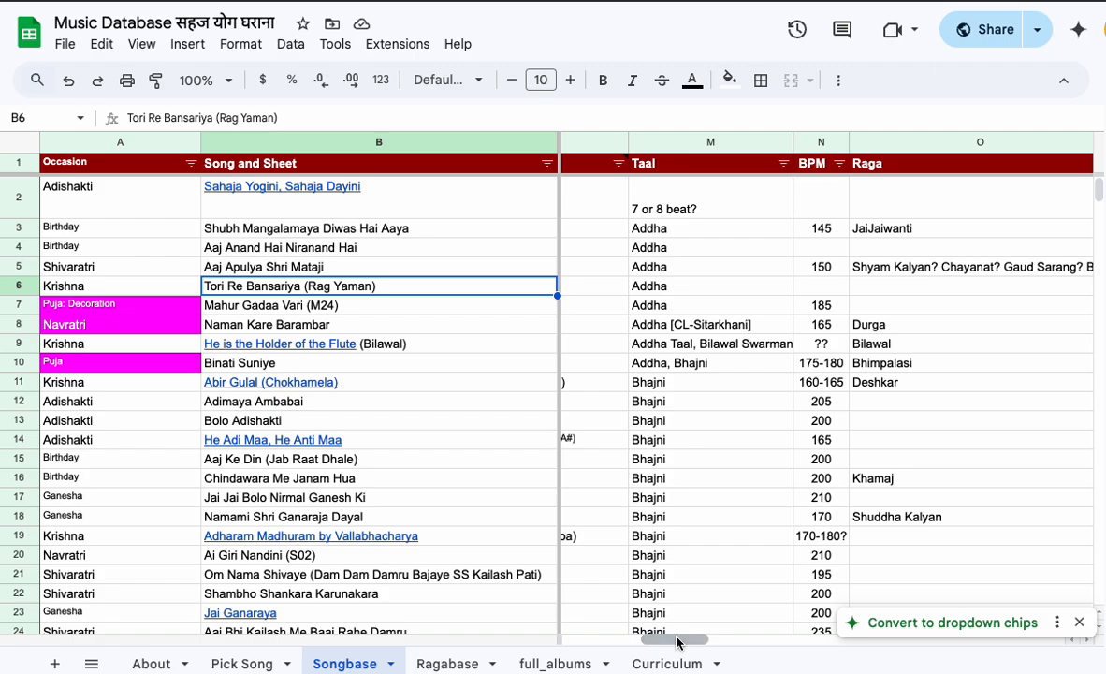
pyautogui.click(342, 309)
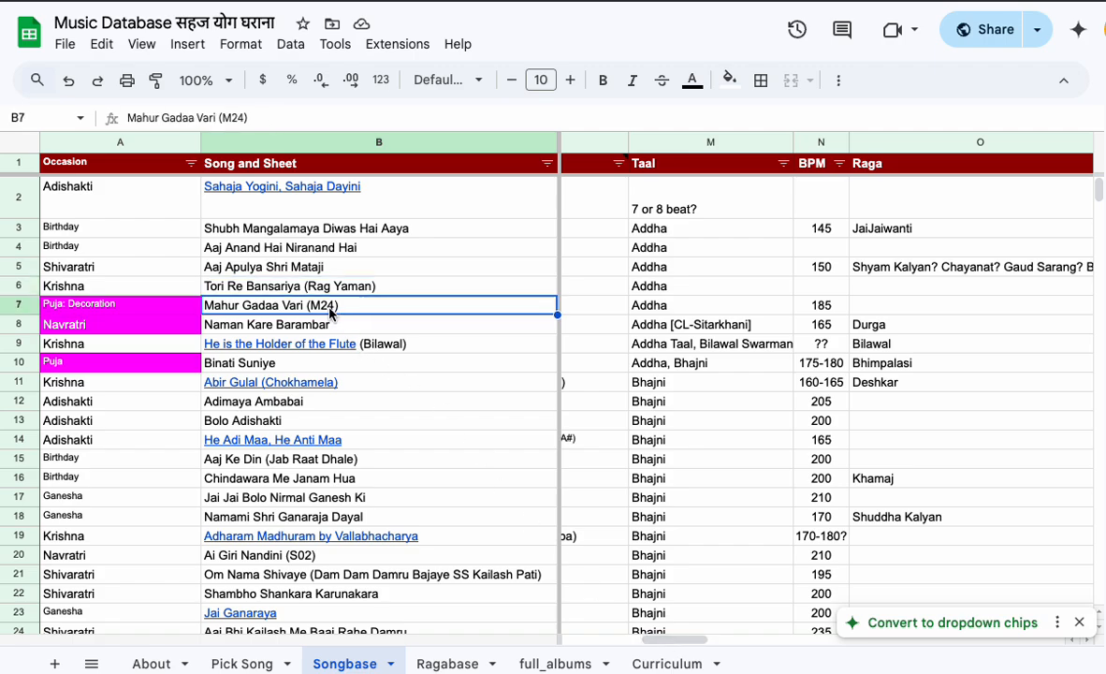
pyautogui.moveTo(663, 639); pyautogui.dragTo(627, 640)
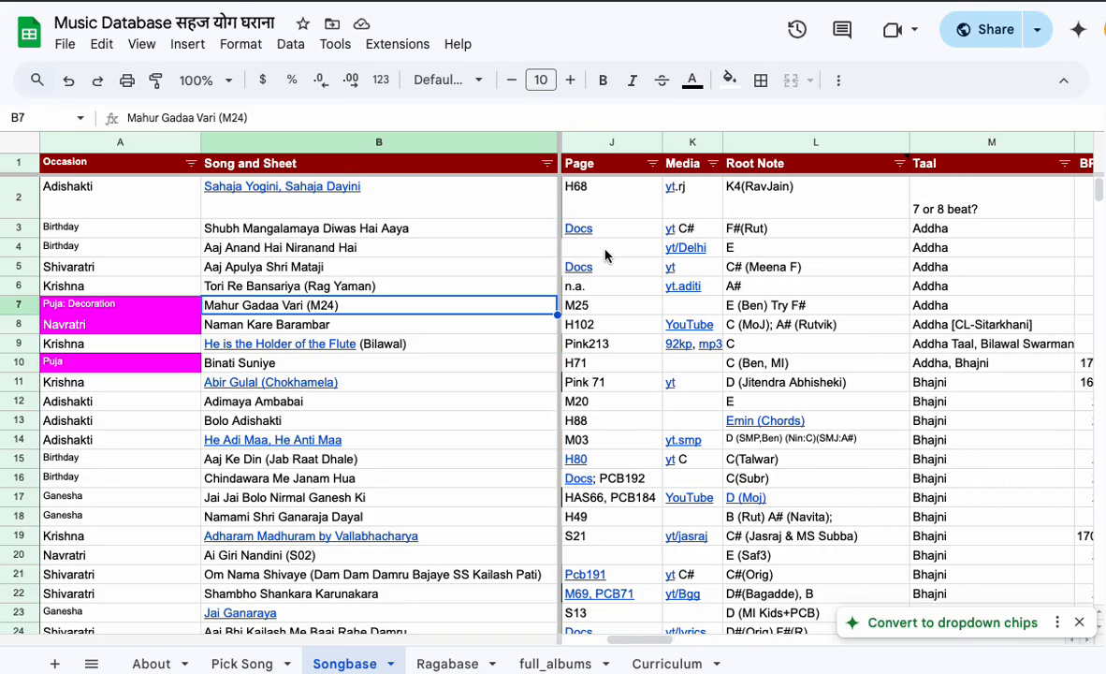
pyautogui.click(594, 142)
pyautogui.click(599, 310)
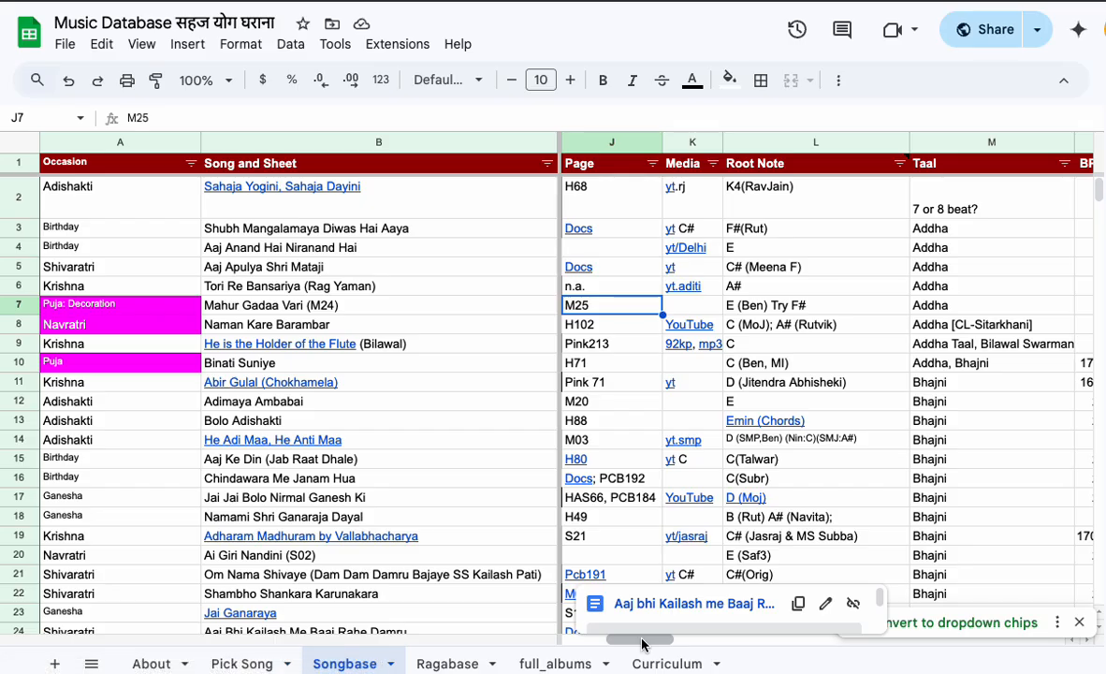
# Review the BPM, Raga, Deity and Type columns of the song list.
pyautogui.moveTo(642, 641); pyautogui.dragTo(689, 644)
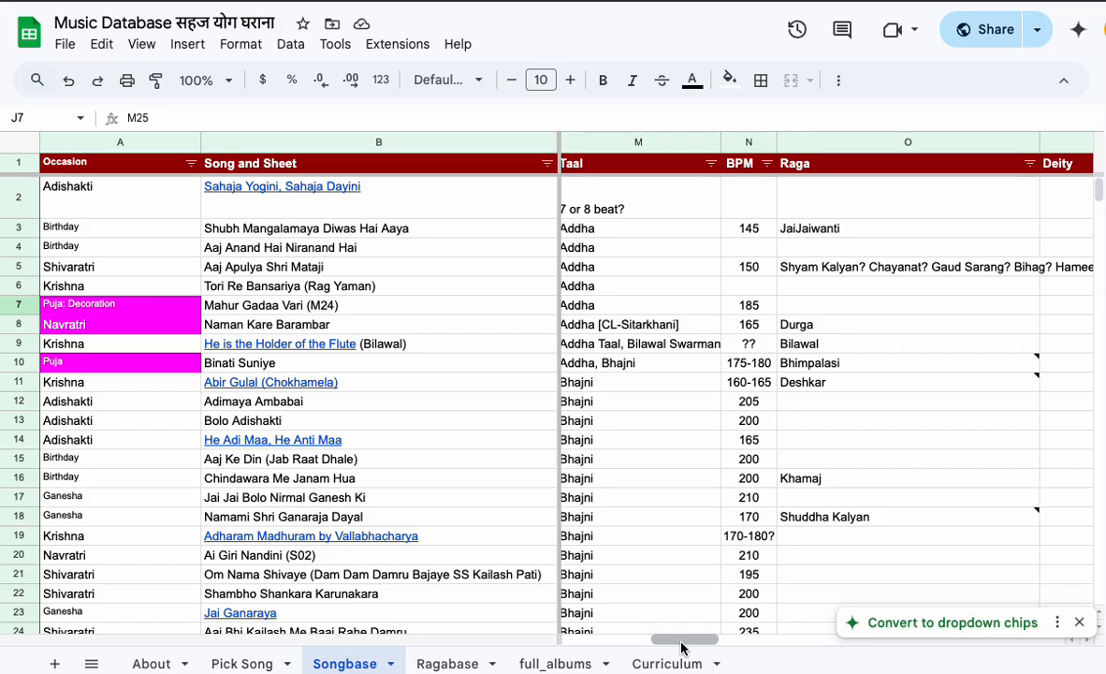
pyautogui.moveTo(681, 648); pyautogui.dragTo(702, 647)
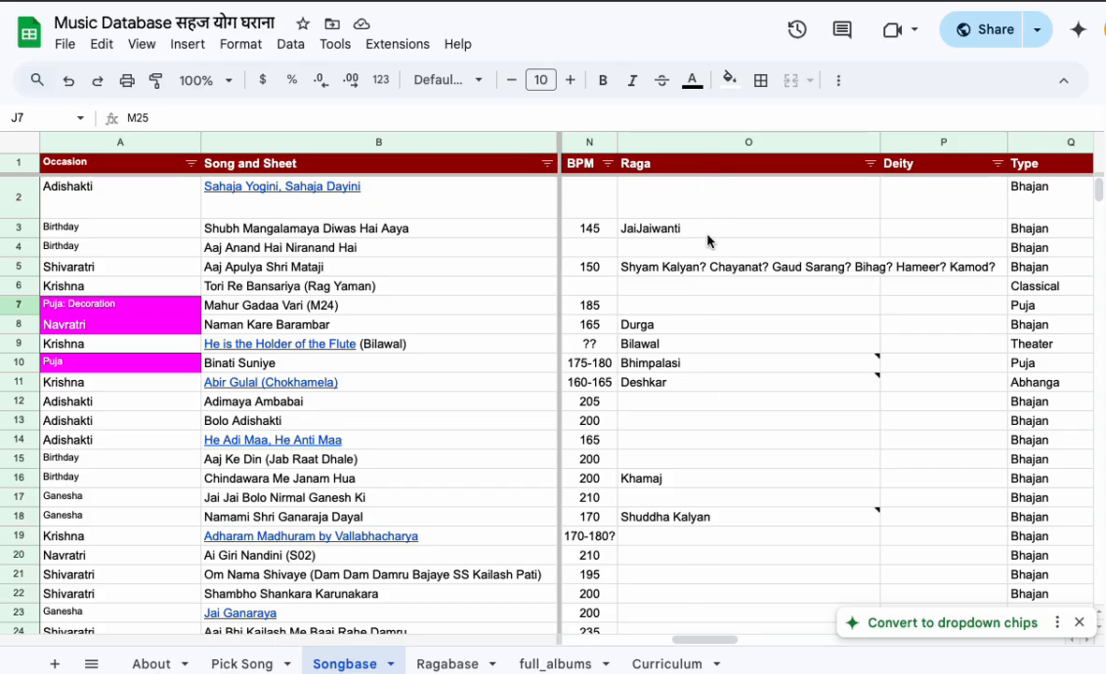
pyautogui.moveTo(699, 640); pyautogui.dragTo(743, 644)
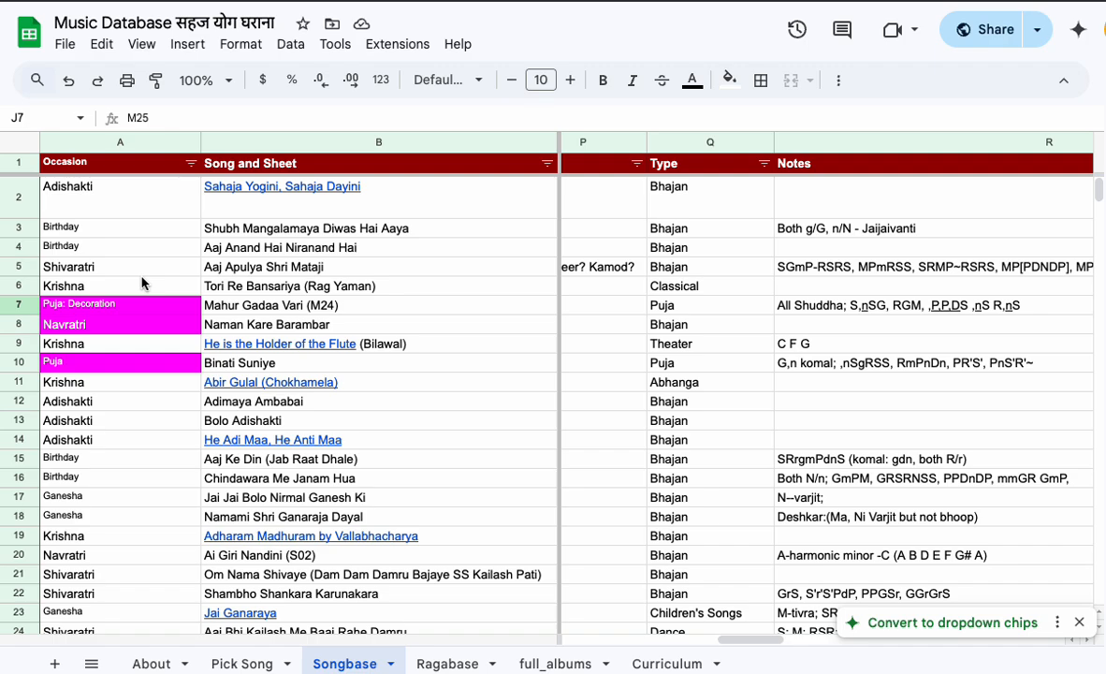
# Look through the Occasion column's filter values without applying a filter.
pyautogui.click(186, 165)
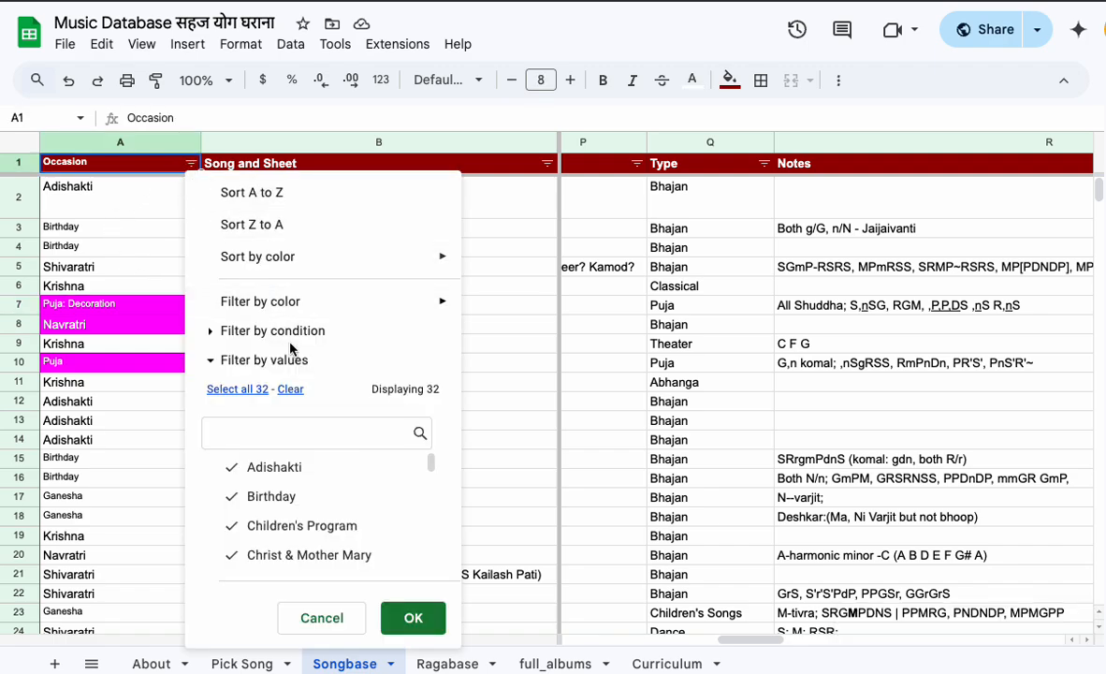
pyautogui.moveTo(431, 467); pyautogui.dragTo(432, 553)
pyautogui.click(321, 618)
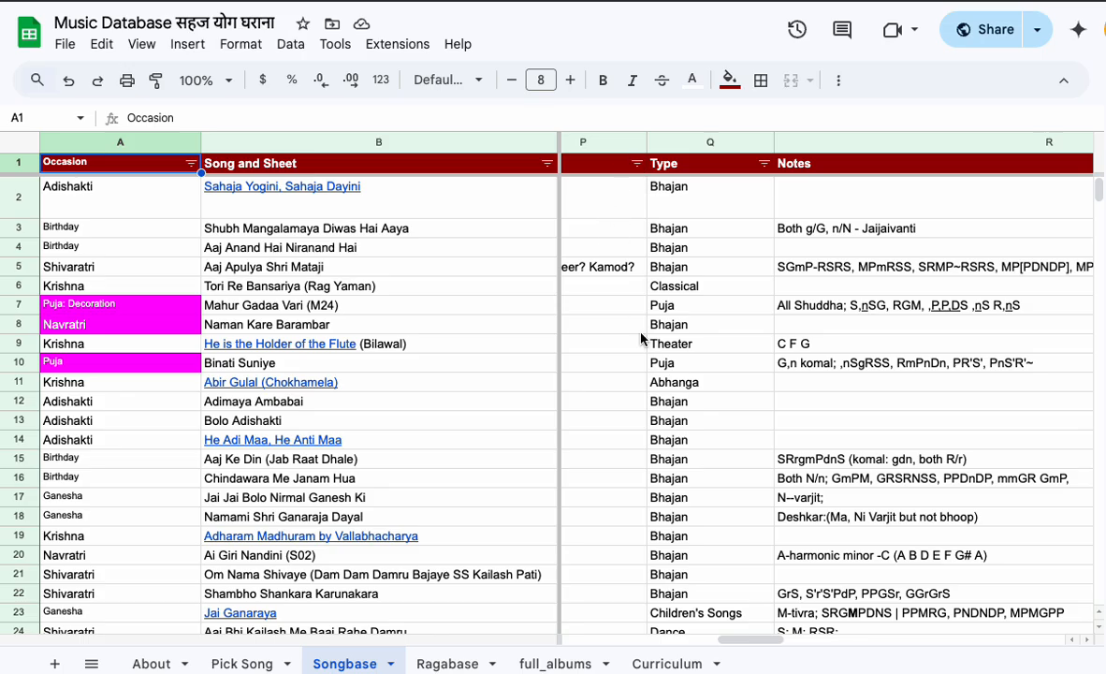
# Examine the Notes column, including the notation patterns for Aaj Apulya Shri Mataji.
pyautogui.moveTo(747, 640); pyautogui.dragTo(728, 641)
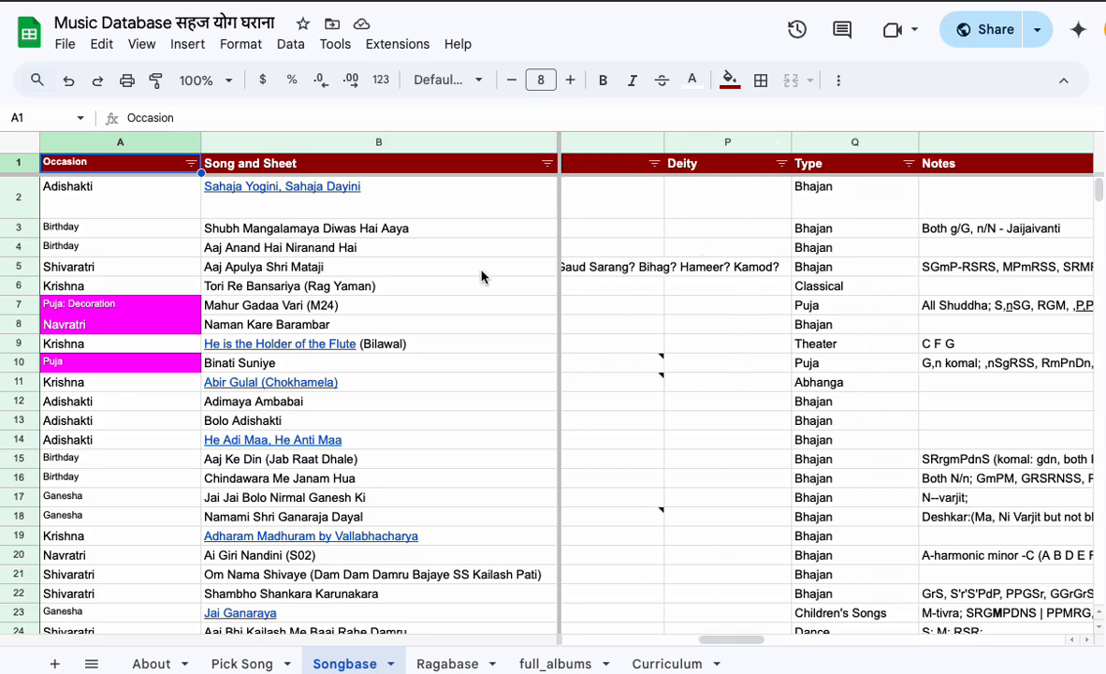
pyautogui.moveTo(708, 640); pyautogui.dragTo(755, 649)
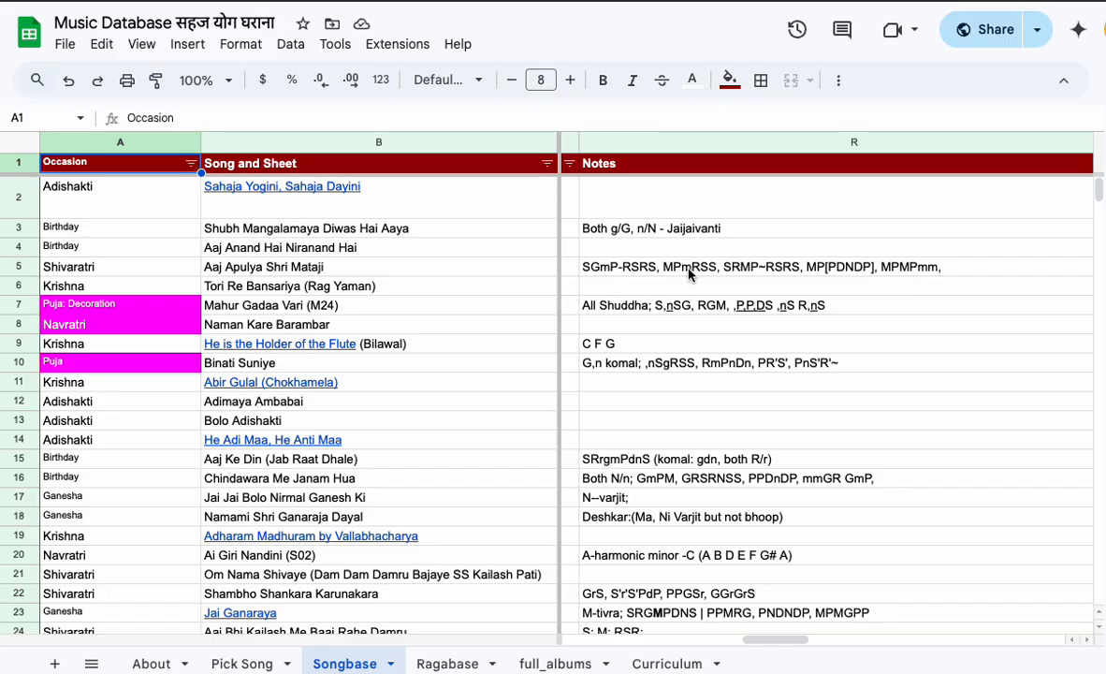
pyautogui.click(262, 267)
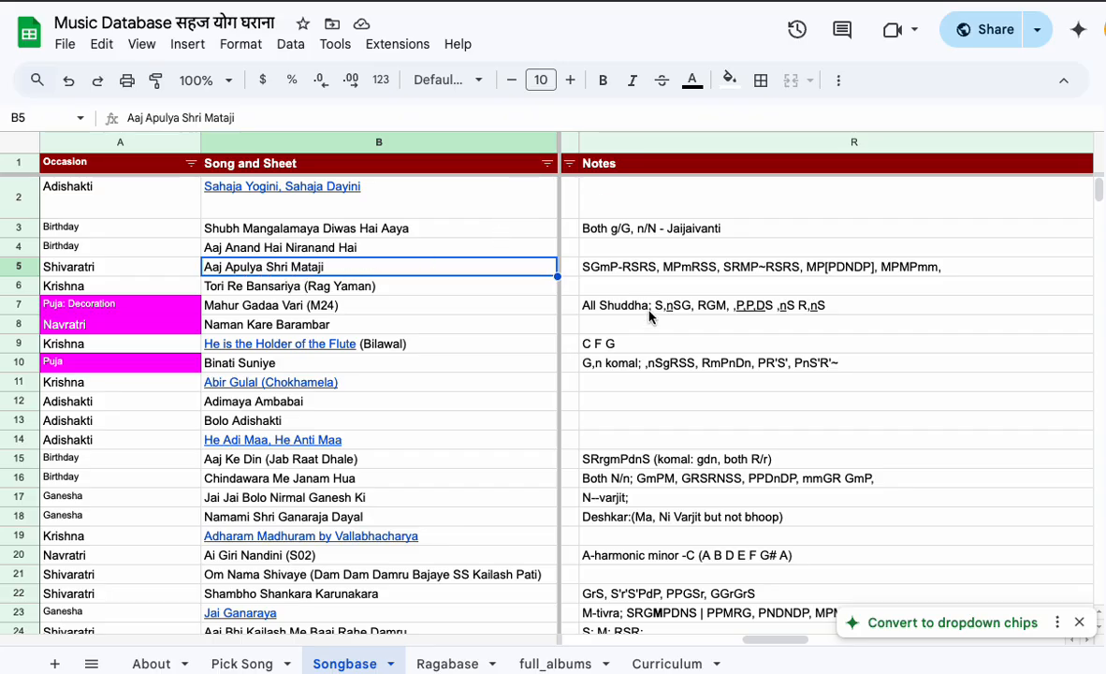
# Examine the individual swara entries from Sa through Ni for Aaj Apulya Shri Mataji in row 5.
pyautogui.moveTo(778, 639); pyautogui.dragTo(587, 644)
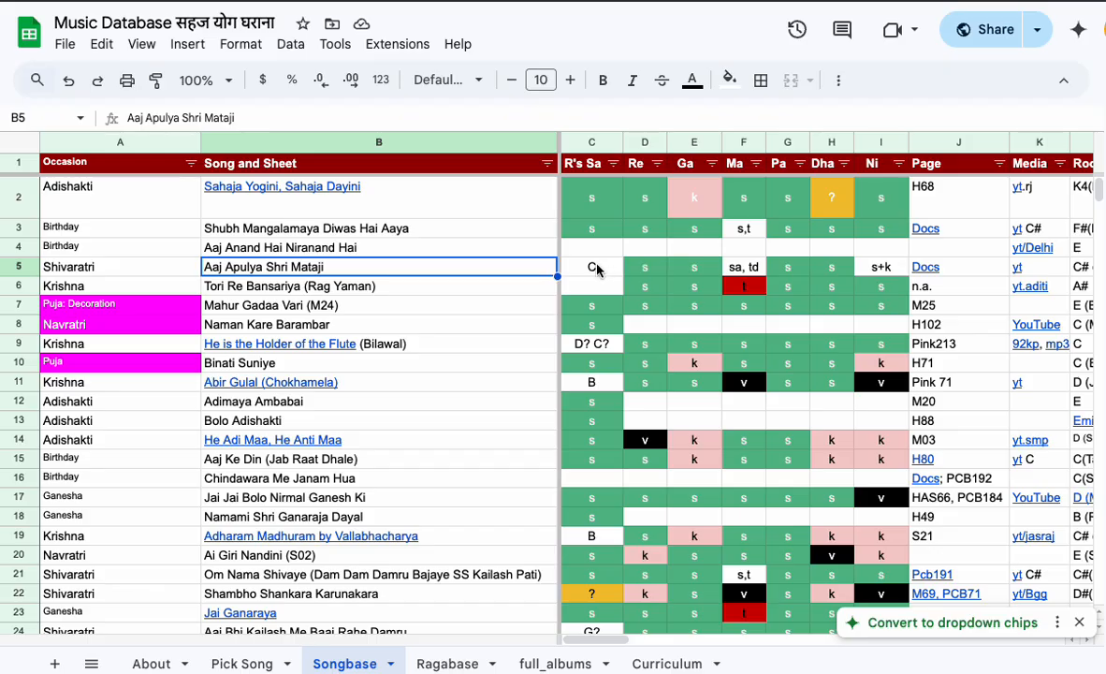
pyautogui.click(596, 270)
pyautogui.moveTo(625, 642); pyautogui.dragTo(633, 646)
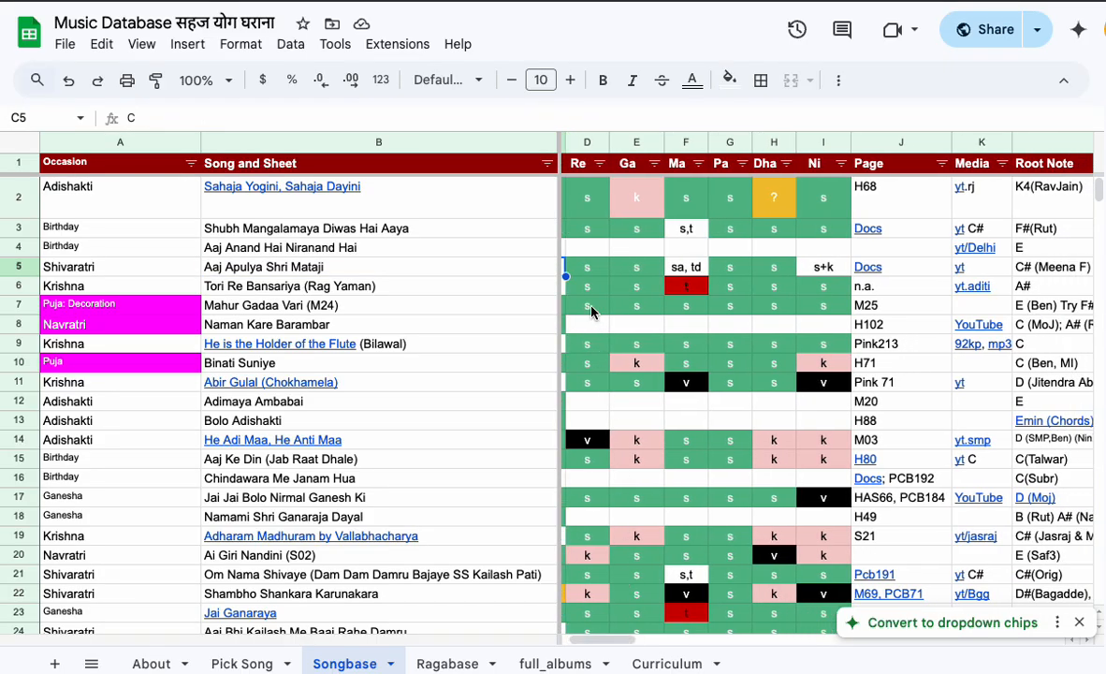
pyautogui.click(605, 270)
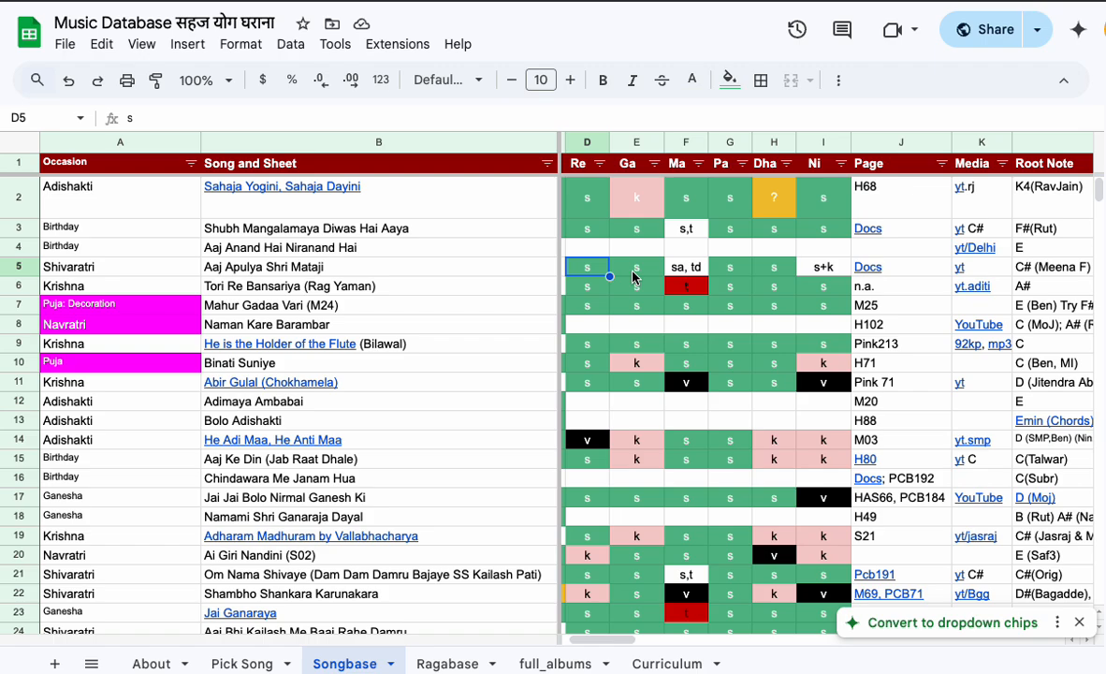
pyautogui.click(635, 270)
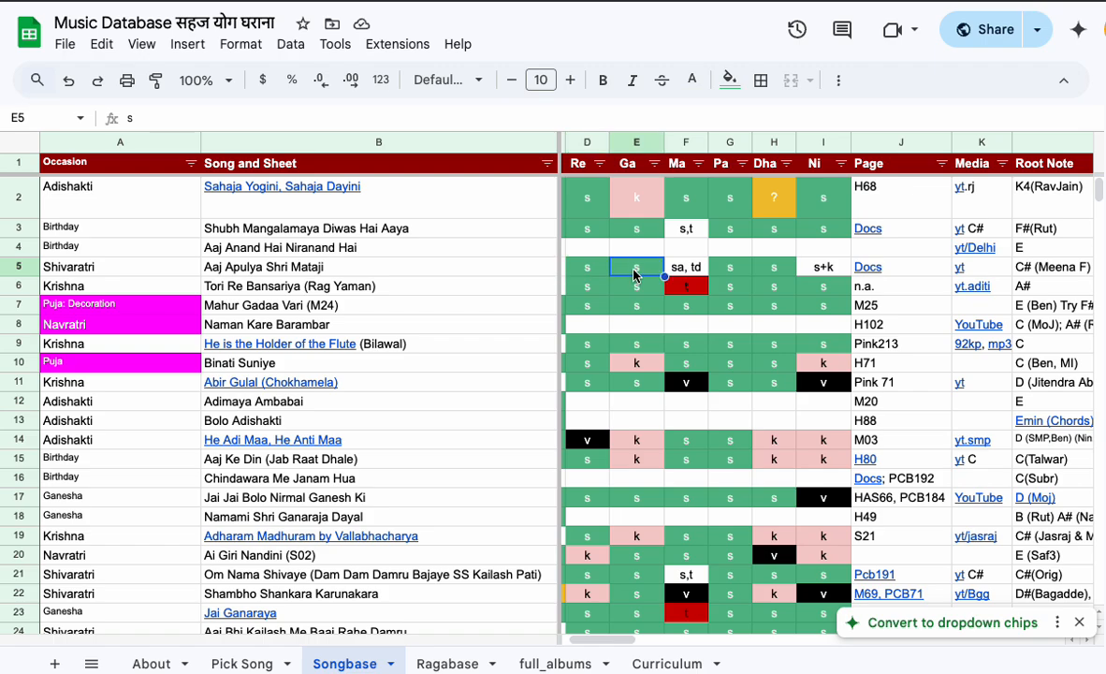
pyautogui.click(682, 272)
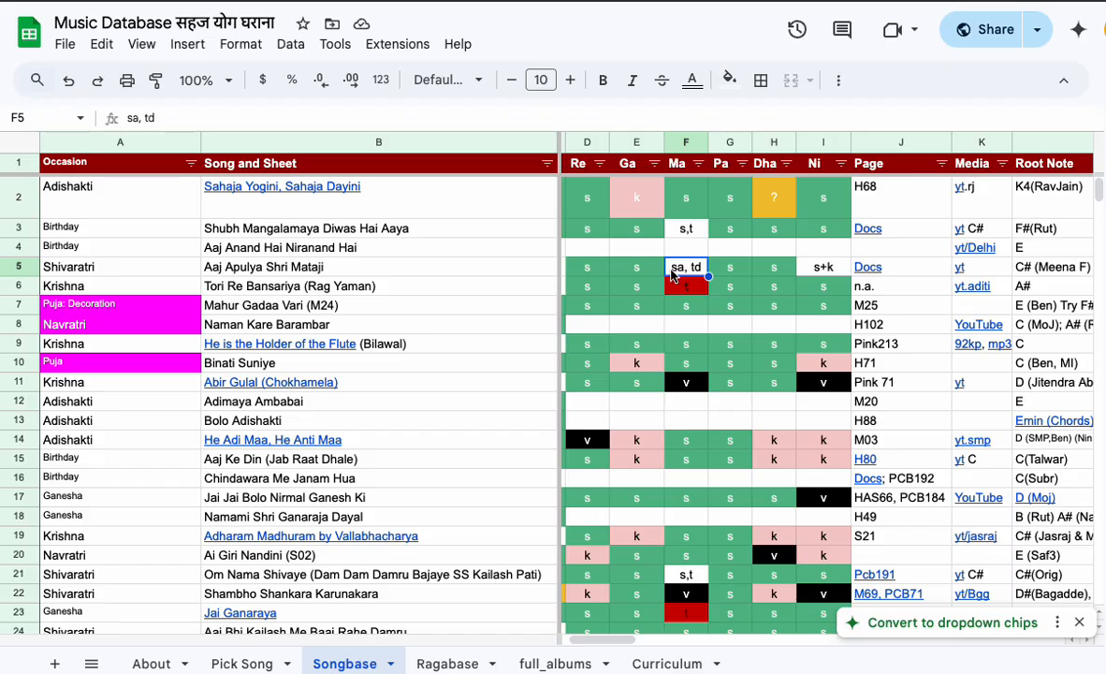
pyautogui.click(735, 274)
pyautogui.click(766, 275)
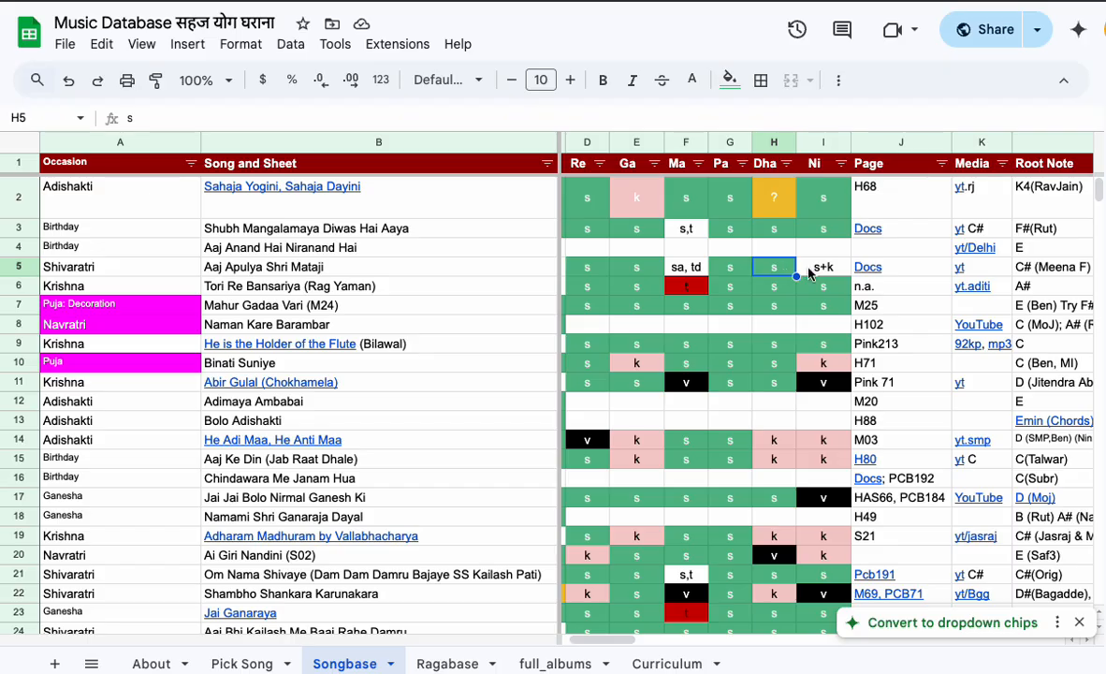
pyautogui.click(810, 271)
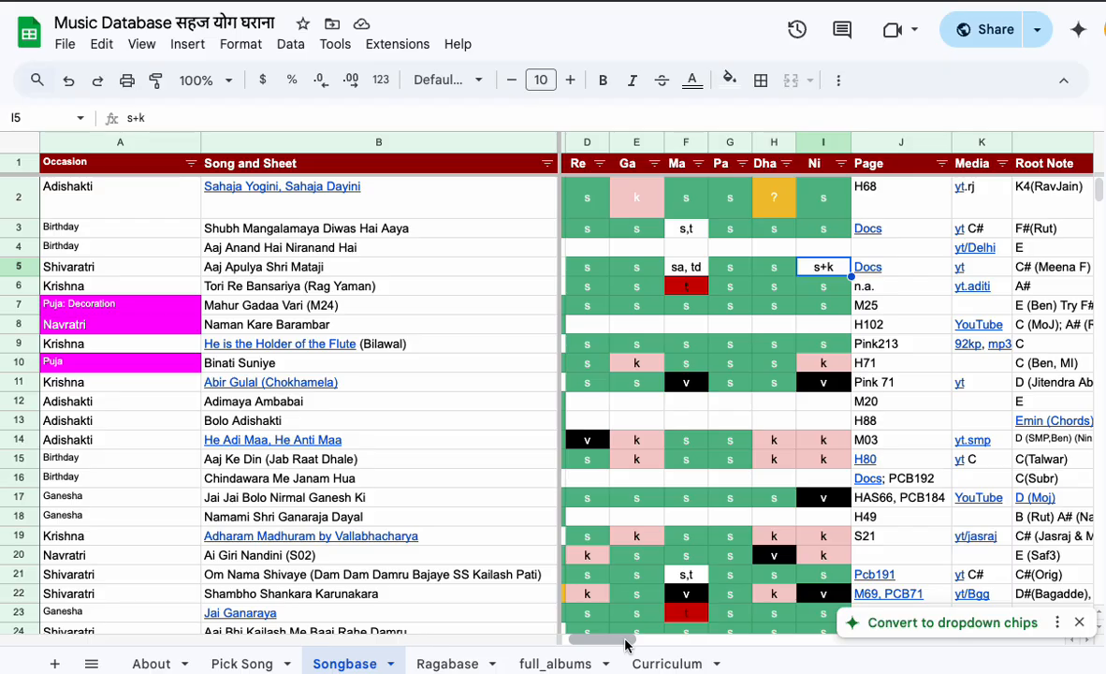
# Examine the Raga and Notes entries for Aaj Apulya Shri Mataji in row 5, including the columns beyond Notes.
pyautogui.moveTo(625, 643); pyautogui.dragTo(721, 648)
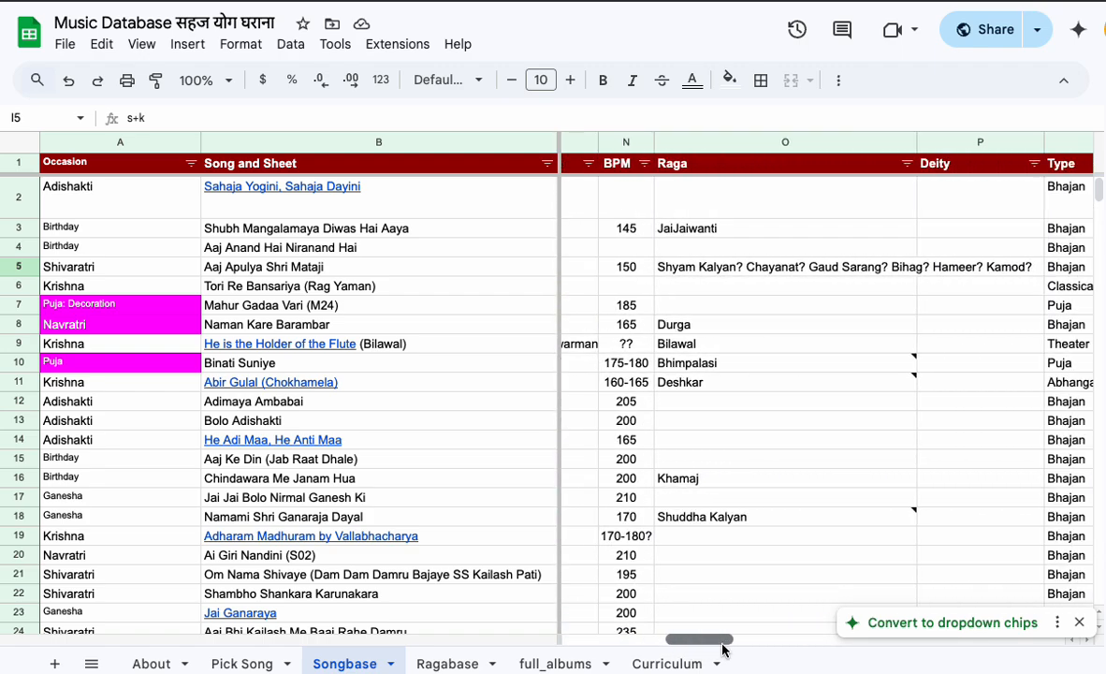
pyautogui.click(738, 268)
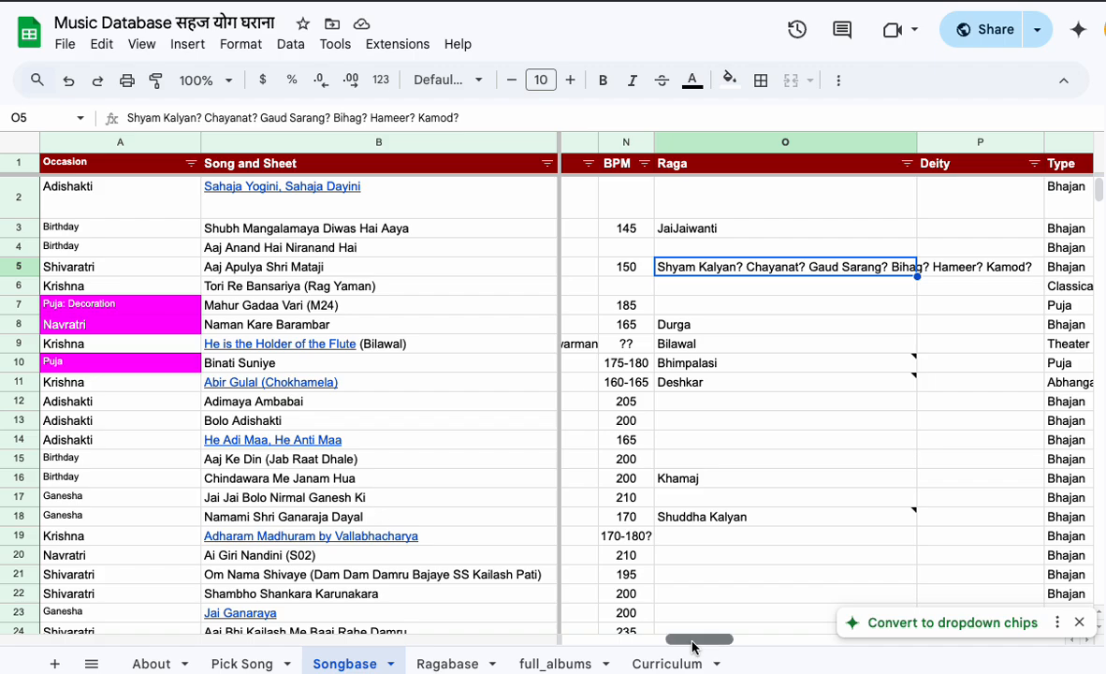
pyautogui.moveTo(693, 646); pyautogui.dragTo(698, 646)
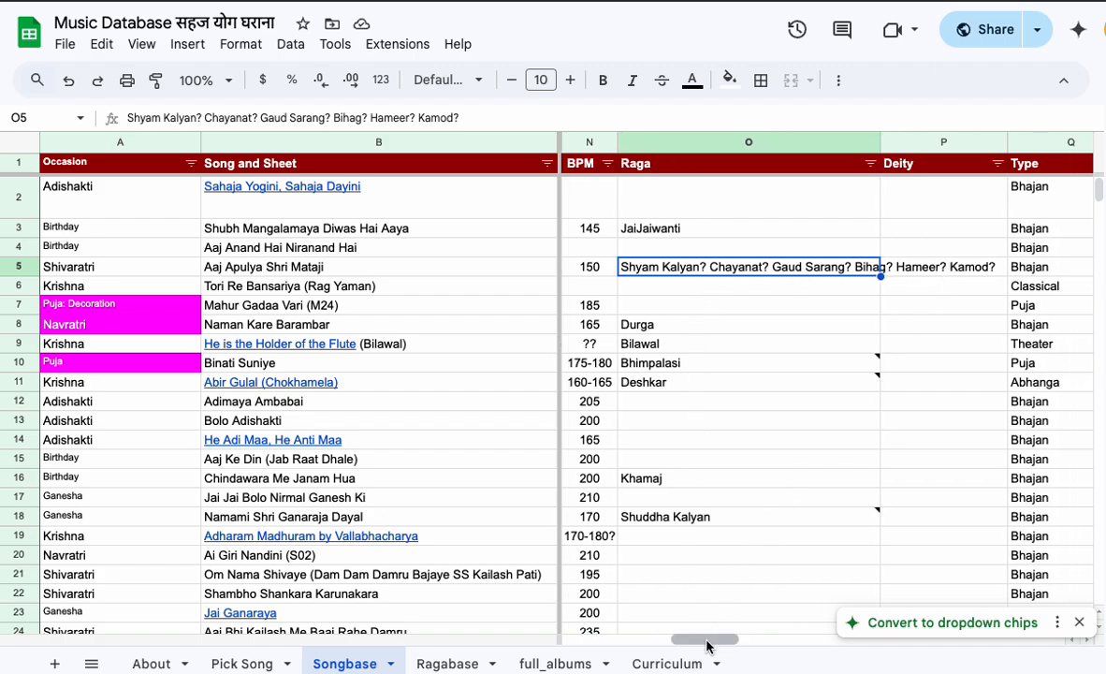
pyautogui.moveTo(707, 646); pyautogui.dragTo(772, 643)
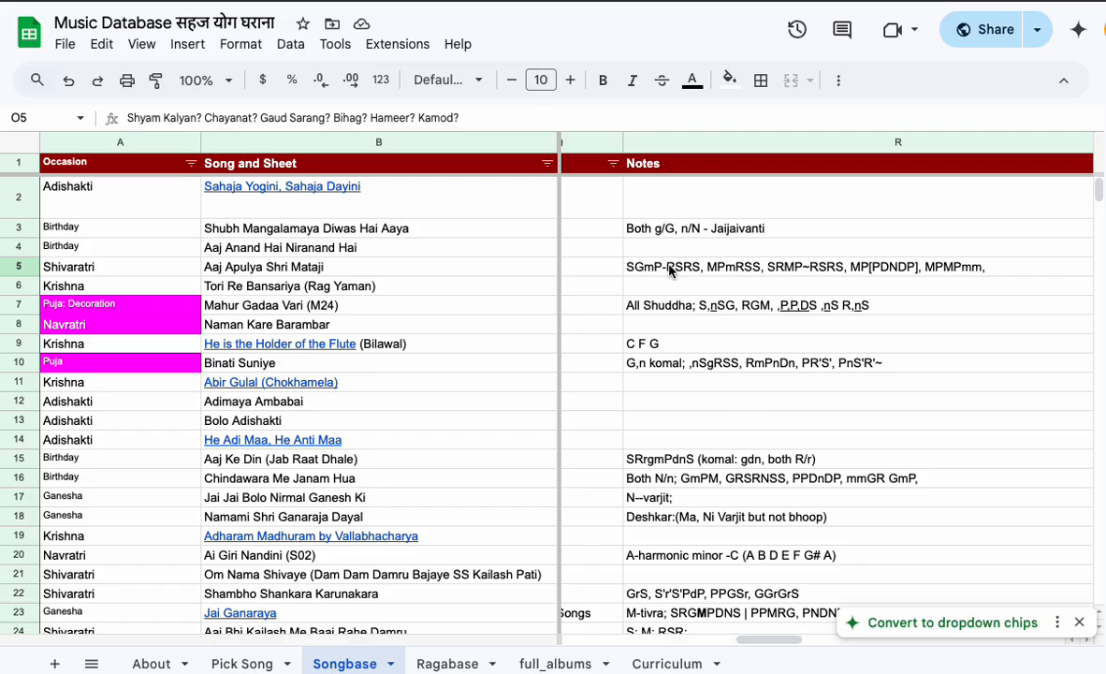
pyautogui.click(913, 274)
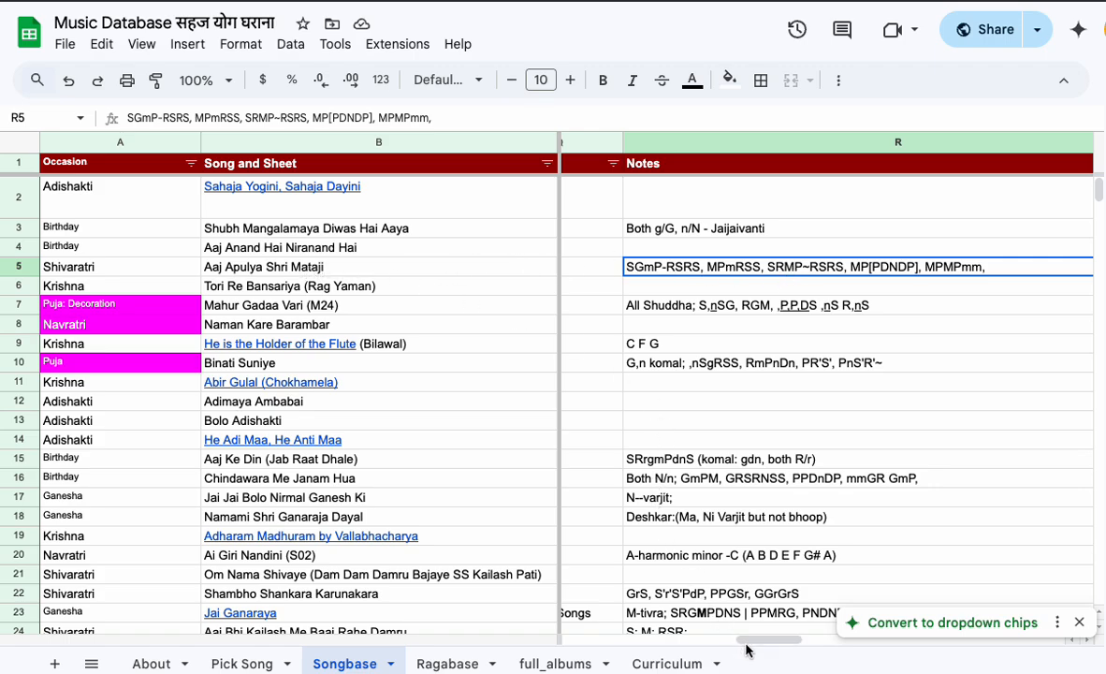
pyautogui.hscroll(5, 796, 646)
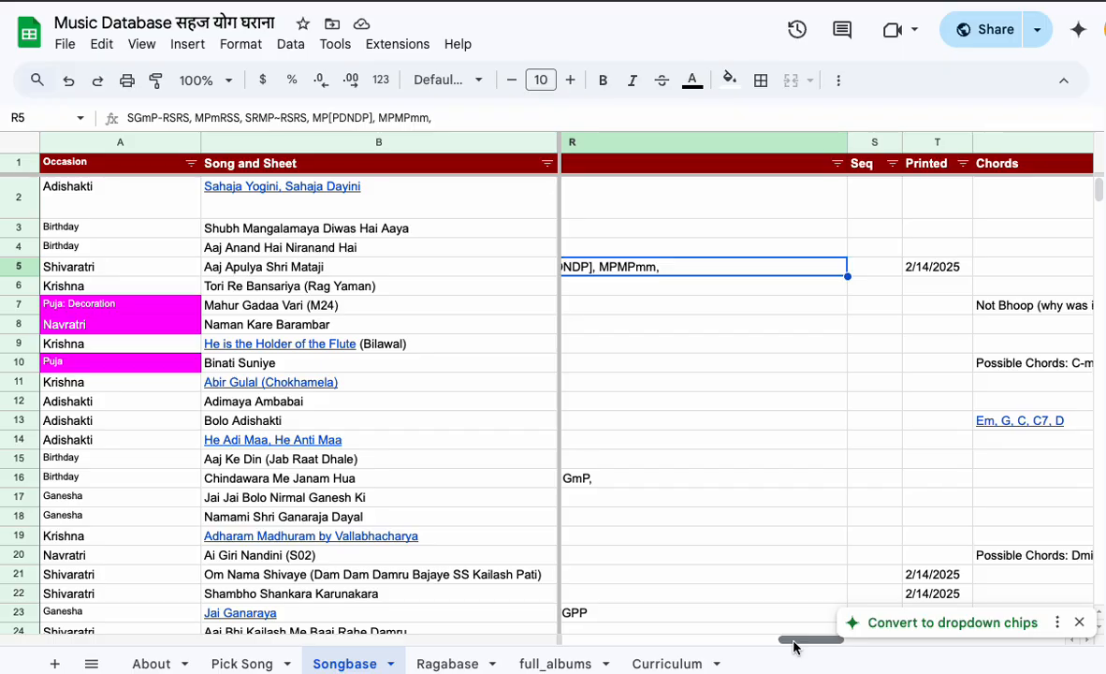
pyautogui.hscroll(-10, 795, 646)
pyautogui.hscroll(-10, 660, 632)
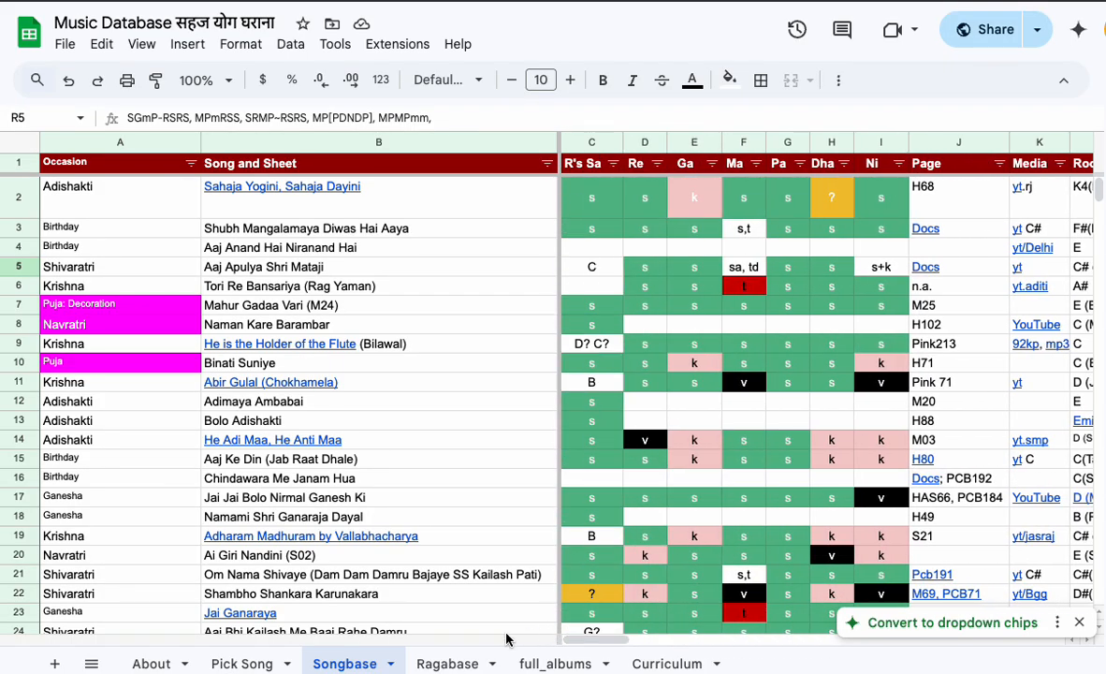
# On the Pick Song sheet, select Sahaja Yogini, Sahaja Dayini as the song, and switch the selection back to Aaj Apulya Shri Mataji.
pyautogui.click(242, 663)
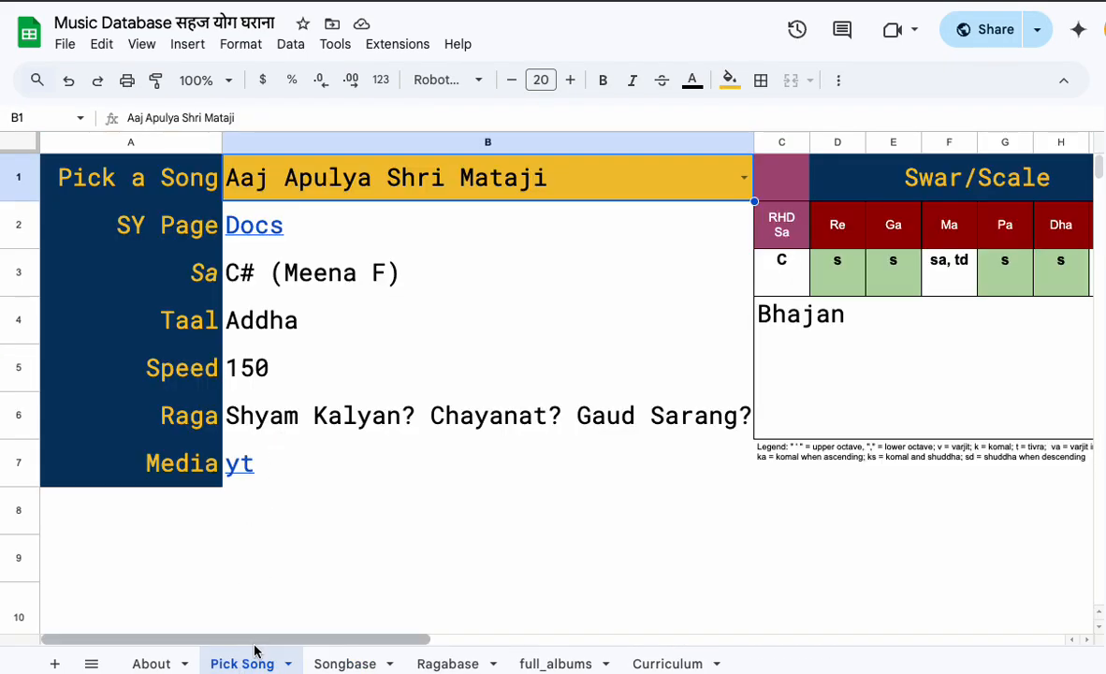
pyautogui.click(741, 187)
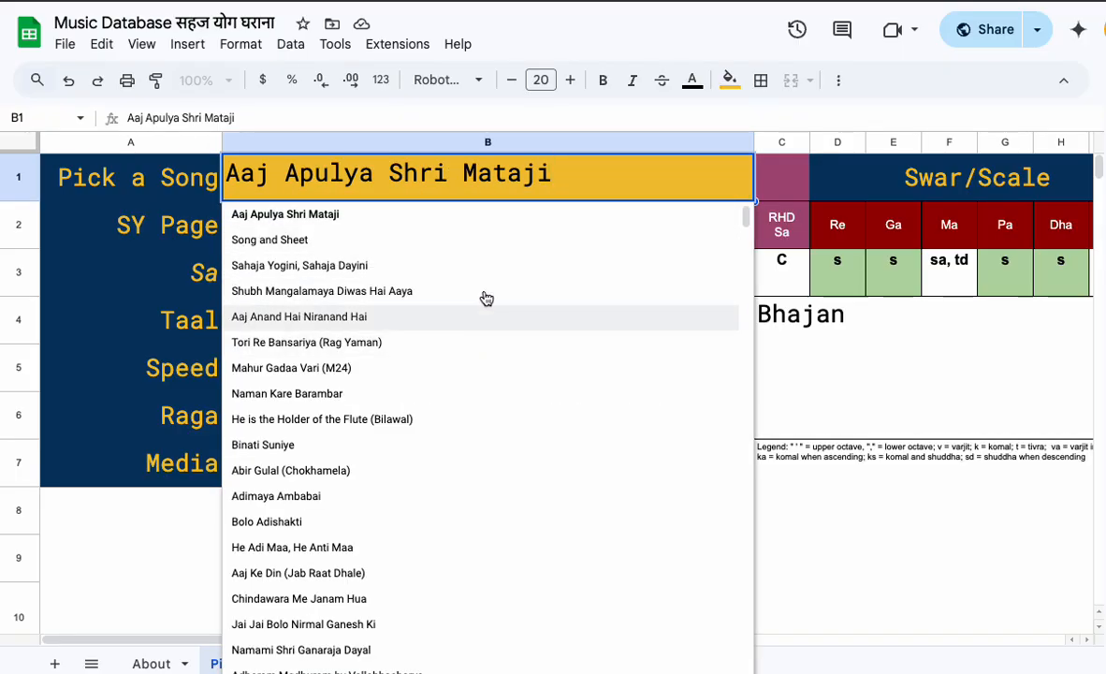
pyautogui.click(472, 263)
pyautogui.click(746, 179)
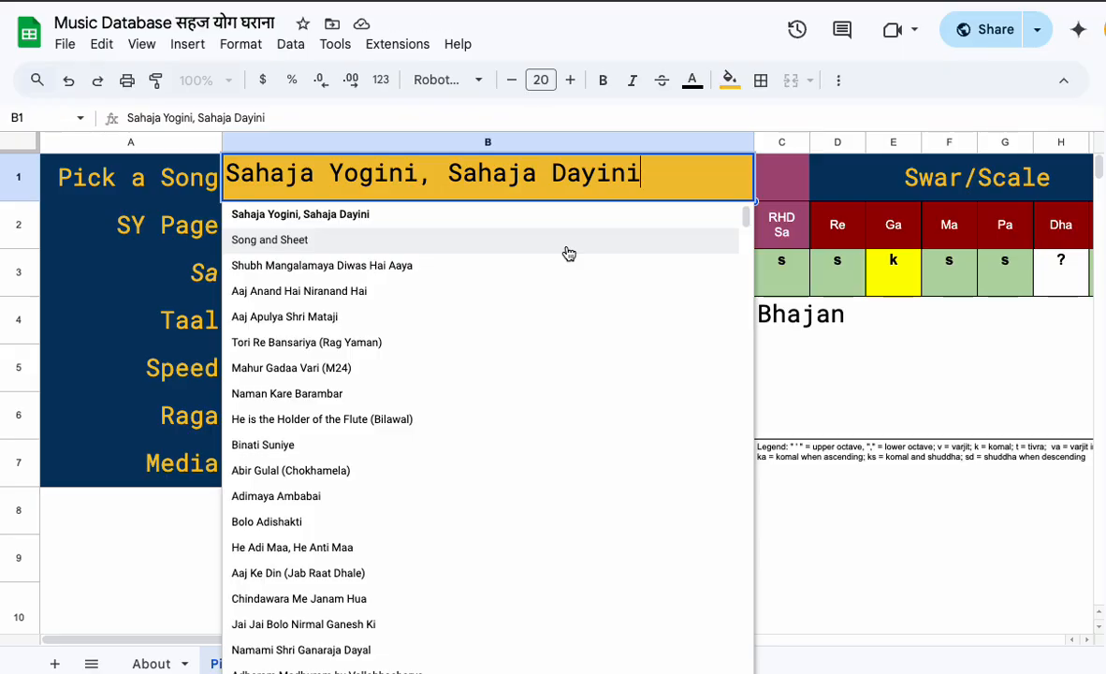
pyautogui.click(536, 315)
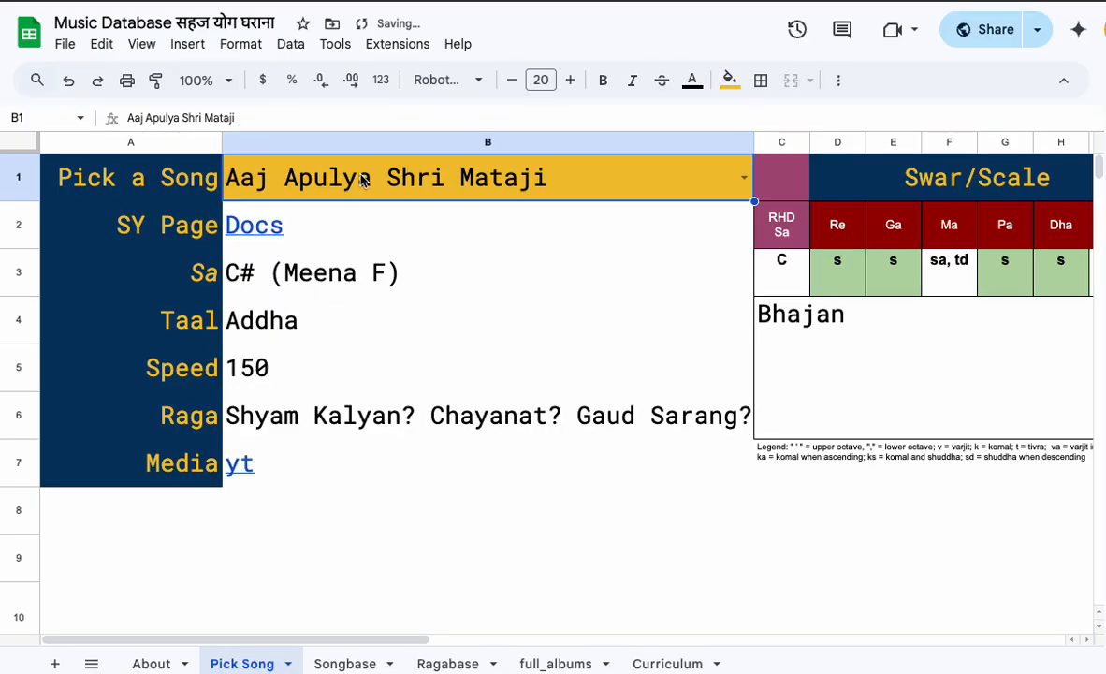
# Open the song document linked in the SY Page field for Aaj Apulya Shri Mataji, and return to the Pick Song sheet.
pyautogui.click(258, 233)
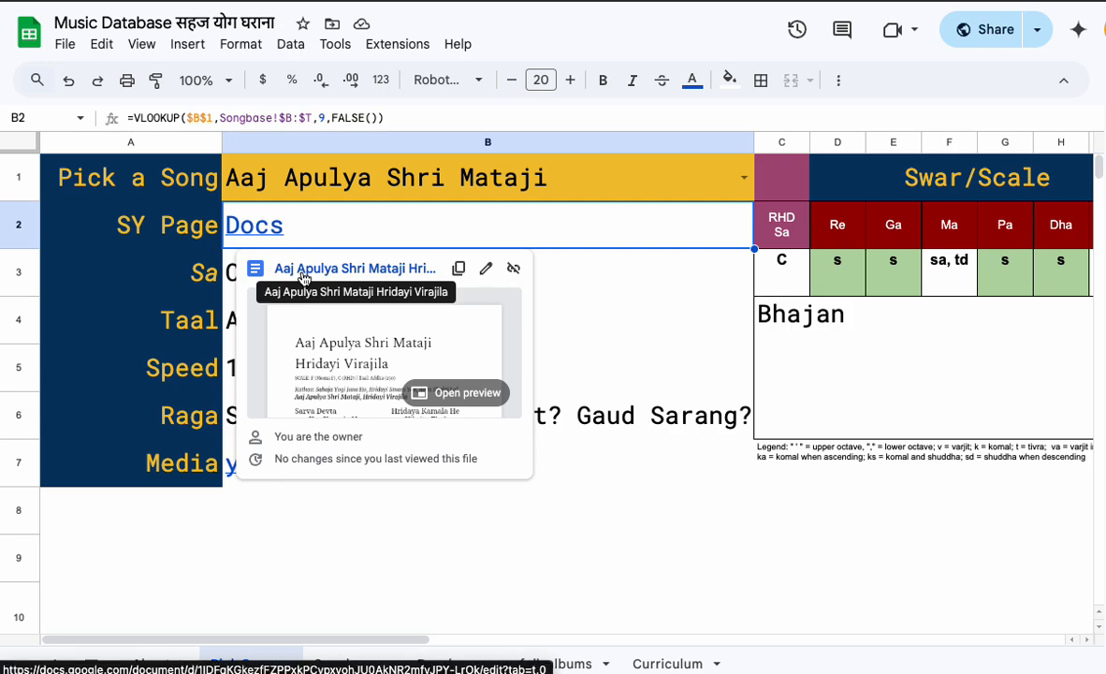
pyautogui.click(302, 277)
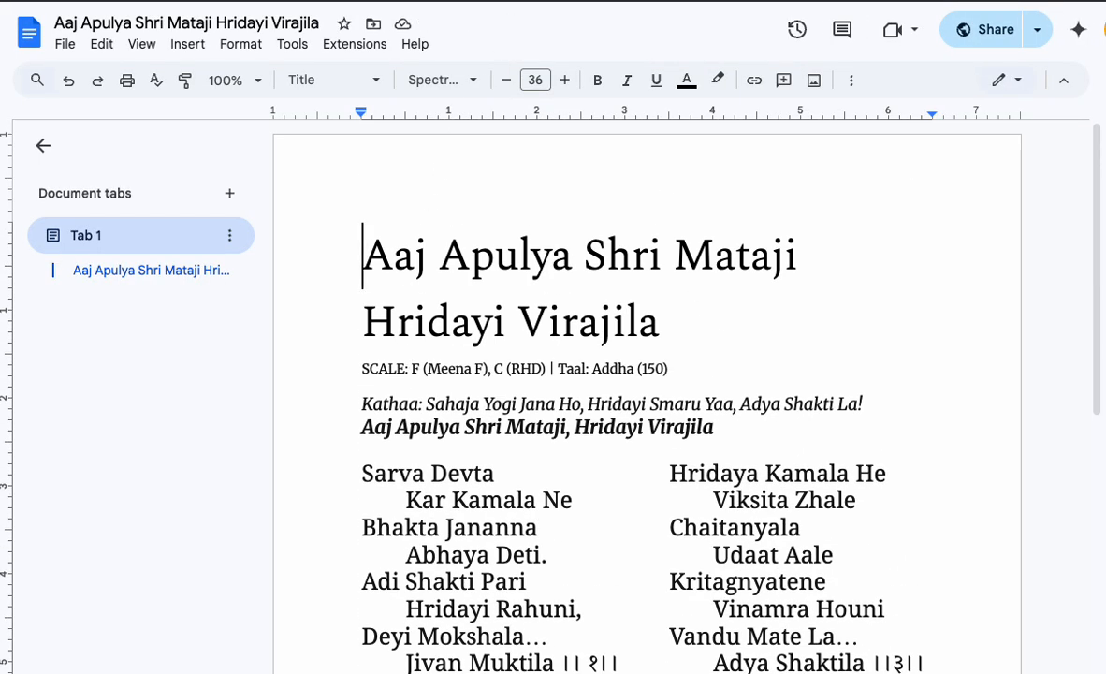
pyautogui.click(393, 1)
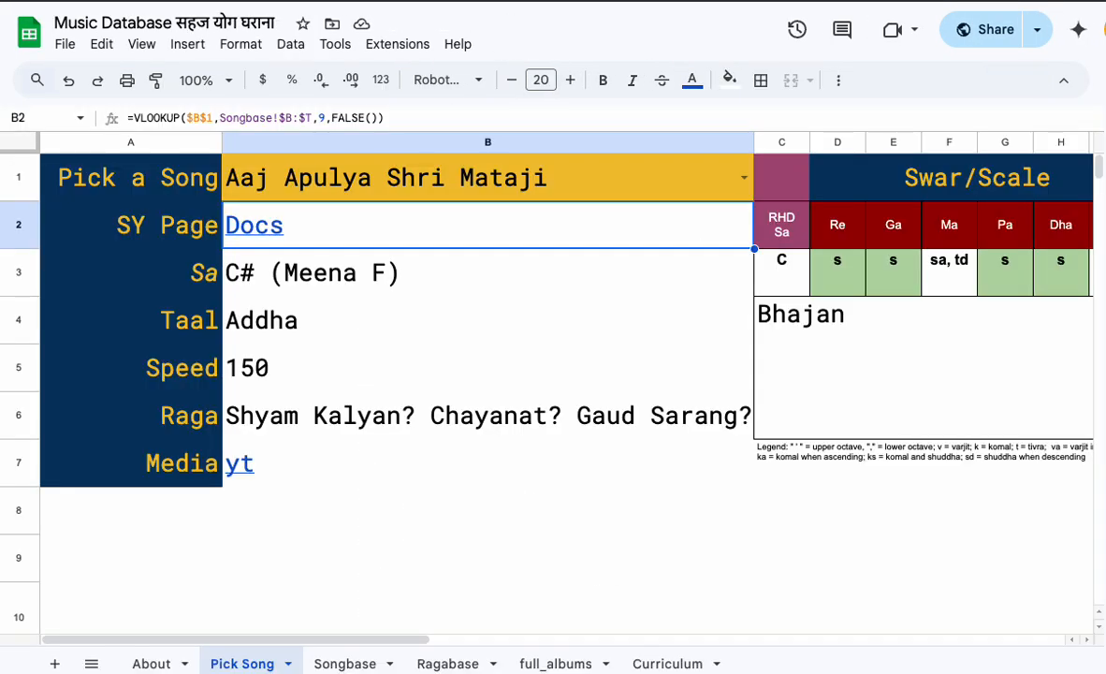
# Examine the Sa, Taal and Speed fields of the picked song and preview its SY Page and Media links.
pyautogui.click(307, 276)
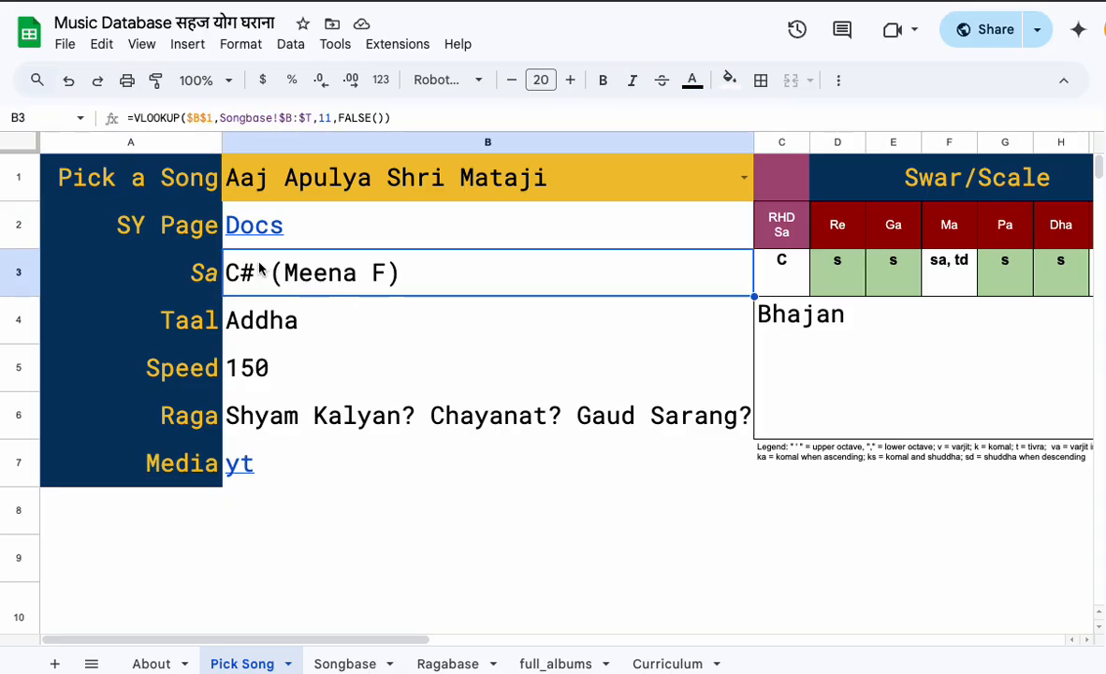
pyautogui.moveTo(240, 245)
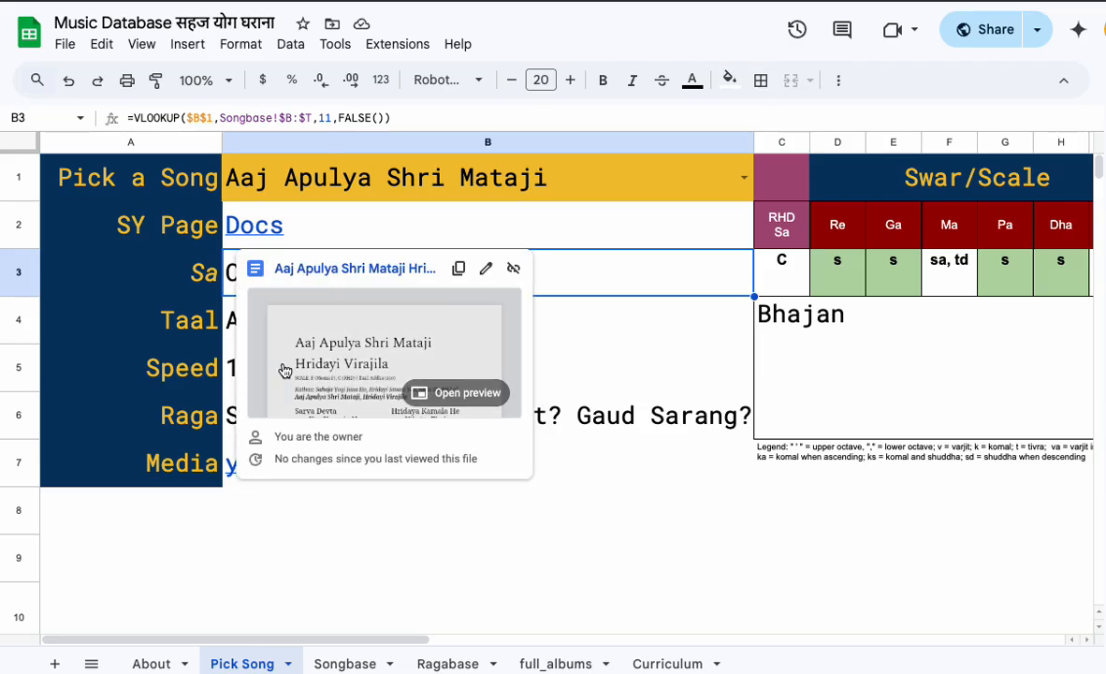
pyautogui.click(555, 381)
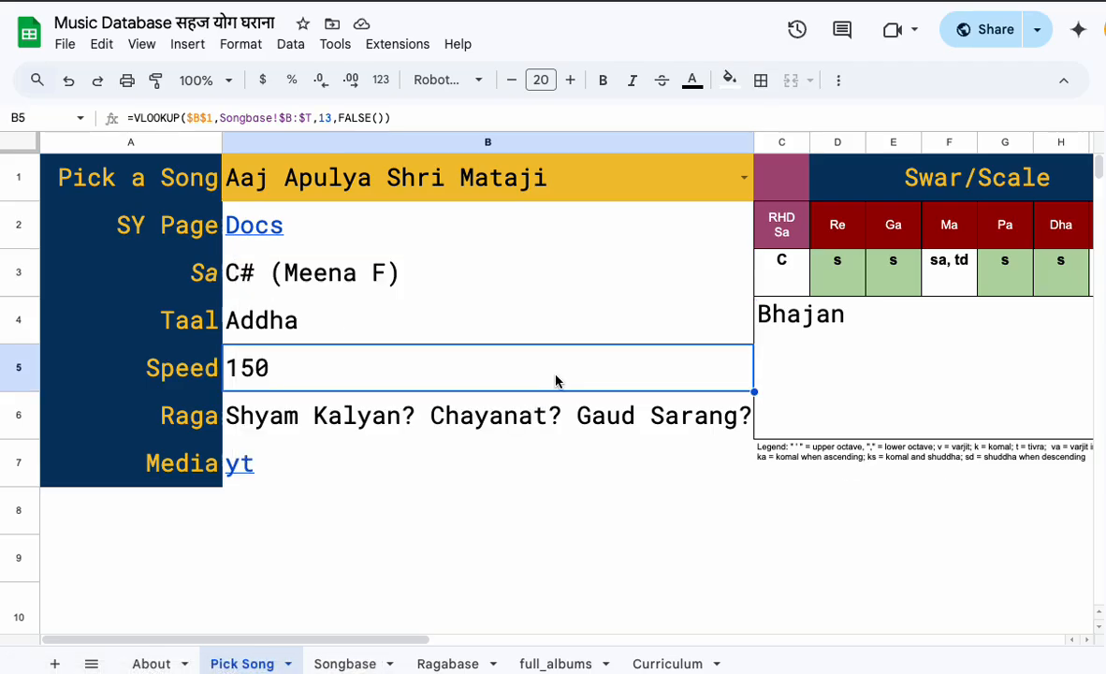
pyautogui.click(245, 315)
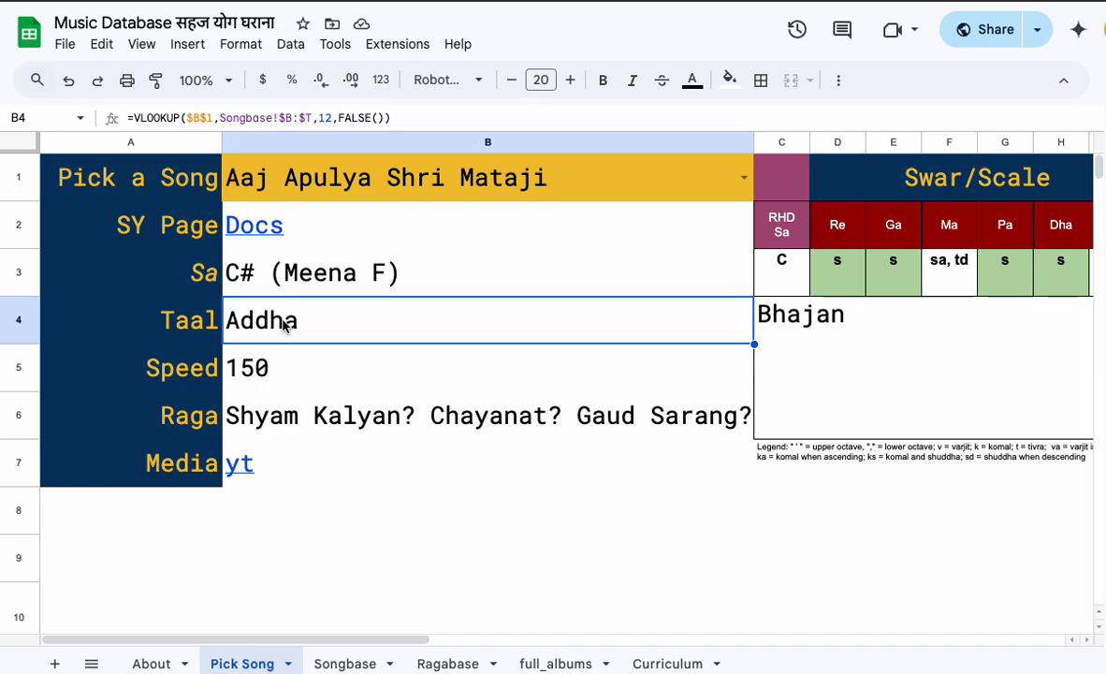
pyautogui.click(276, 382)
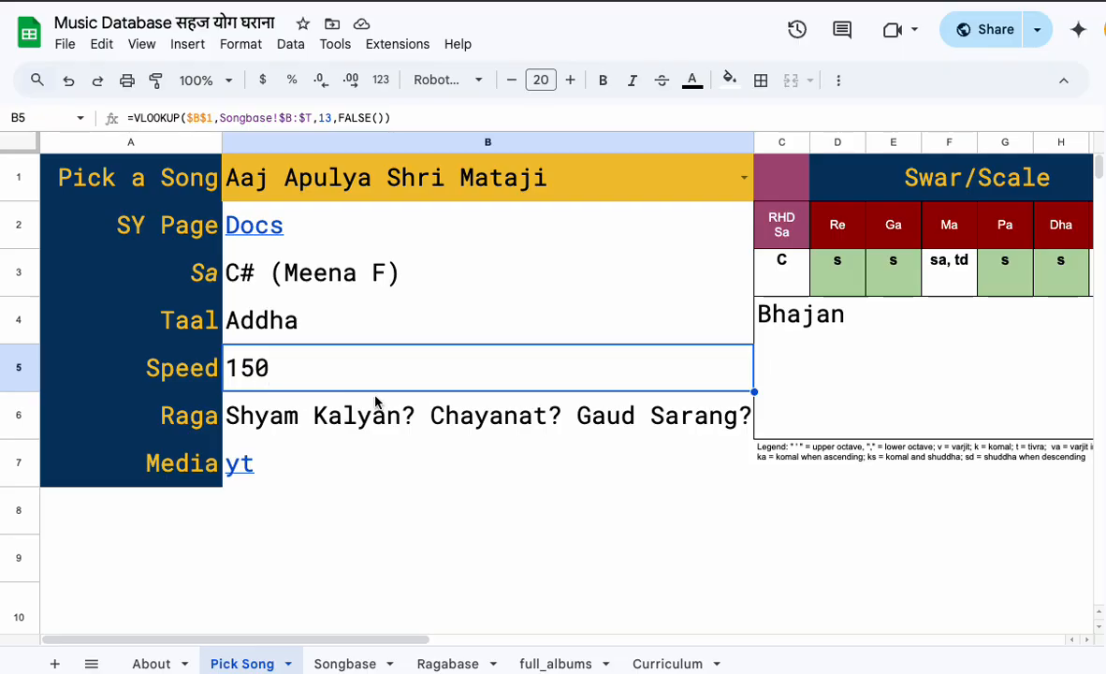
pyautogui.click(241, 463)
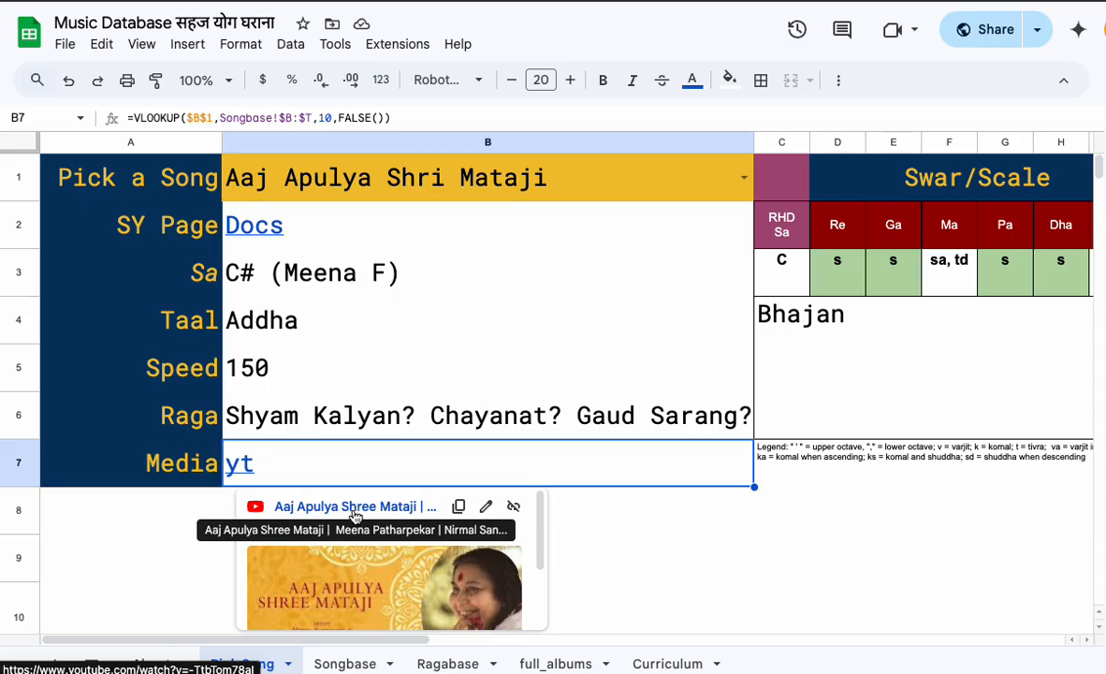
# Glance at the Songbase sheet, and examine the RHD Sa entry and song type box beside the picked song's details.
pyautogui.click(344, 663)
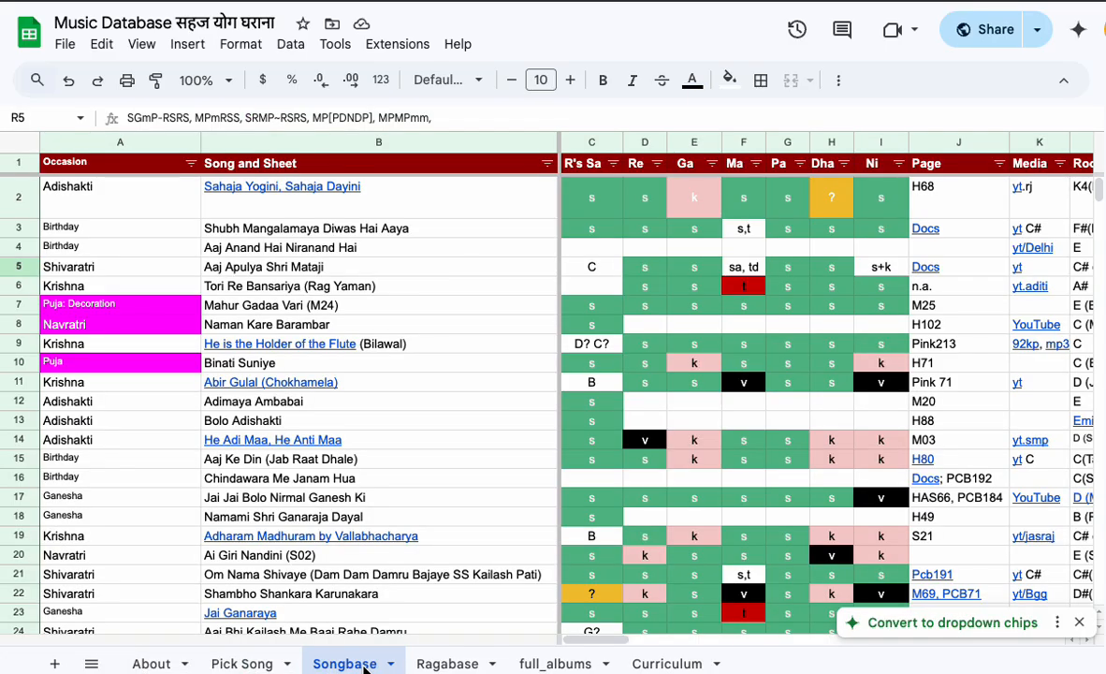
pyautogui.click(234, 663)
pyautogui.moveTo(387, 639); pyautogui.dragTo(481, 645)
pyautogui.click(605, 383)
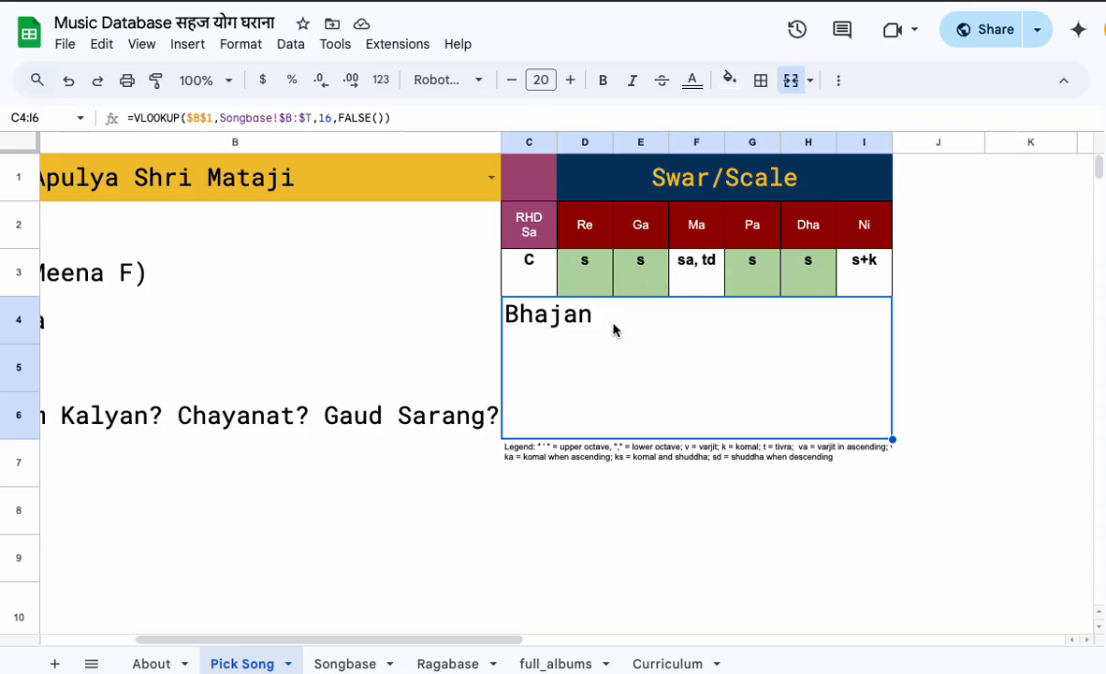
pyautogui.moveTo(523, 218); pyautogui.dragTo(529, 268)
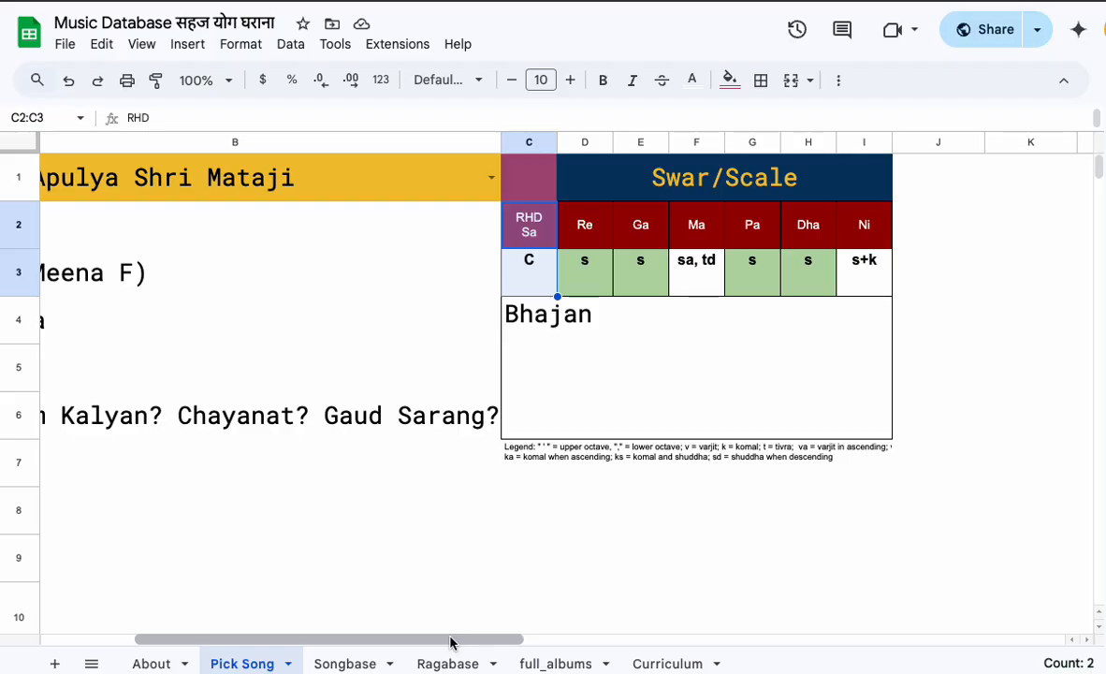
pyautogui.moveTo(450, 643); pyautogui.dragTo(341, 641)
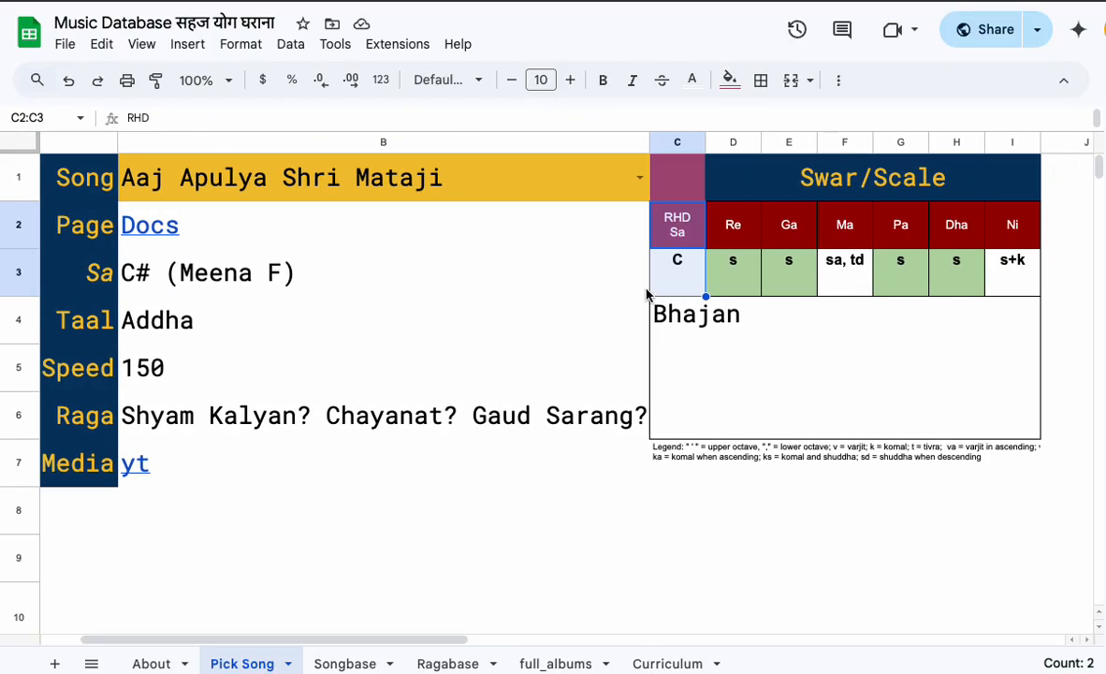
pyautogui.moveTo(445, 644); pyautogui.dragTo(512, 643)
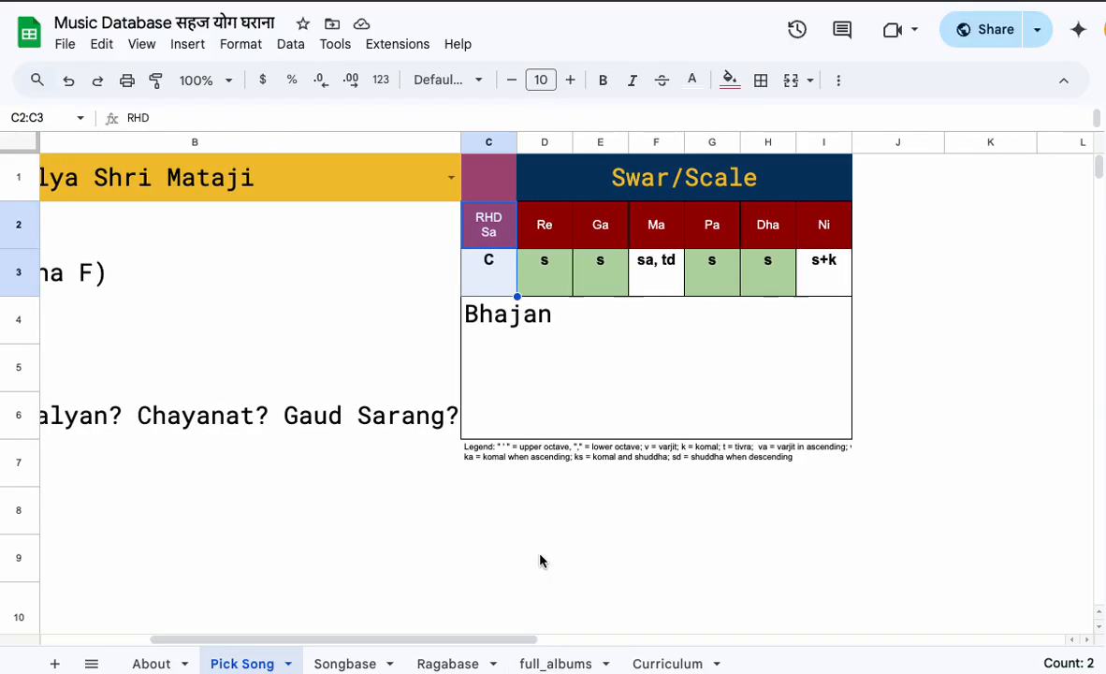
# Examine the Swar/Scale entries from Re through Ni for Aaj Apulya Shri Mataji in row 3.
pyautogui.click(556, 279)
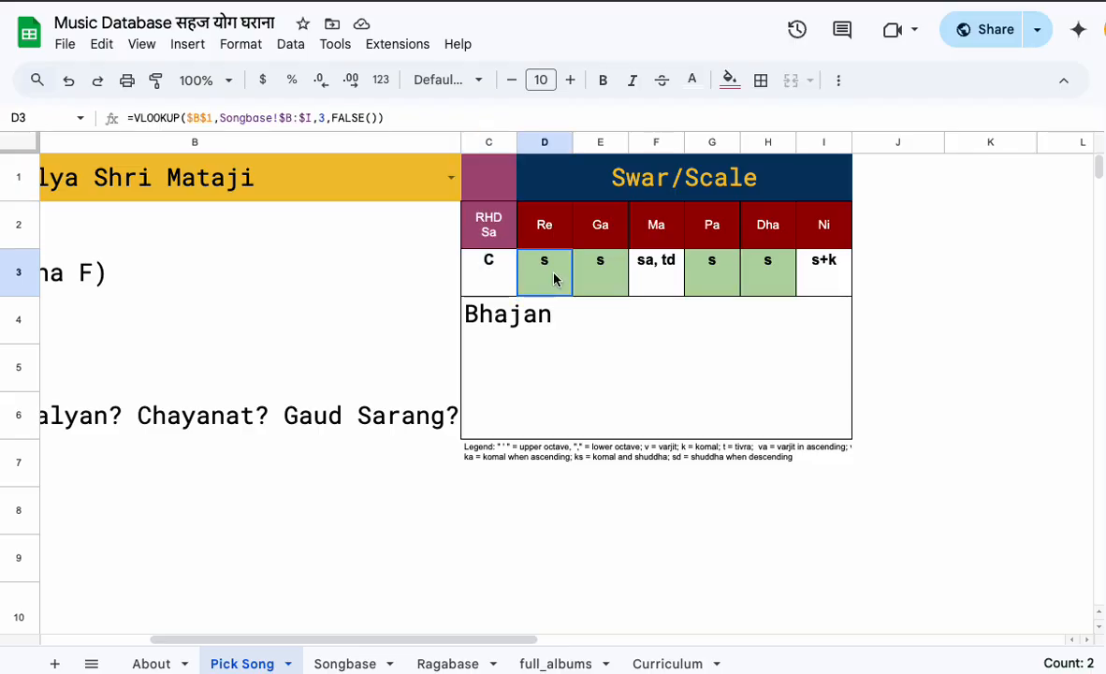
pyautogui.click(581, 272)
pyautogui.click(655, 273)
pyautogui.click(710, 273)
pyautogui.click(766, 281)
pyautogui.click(825, 269)
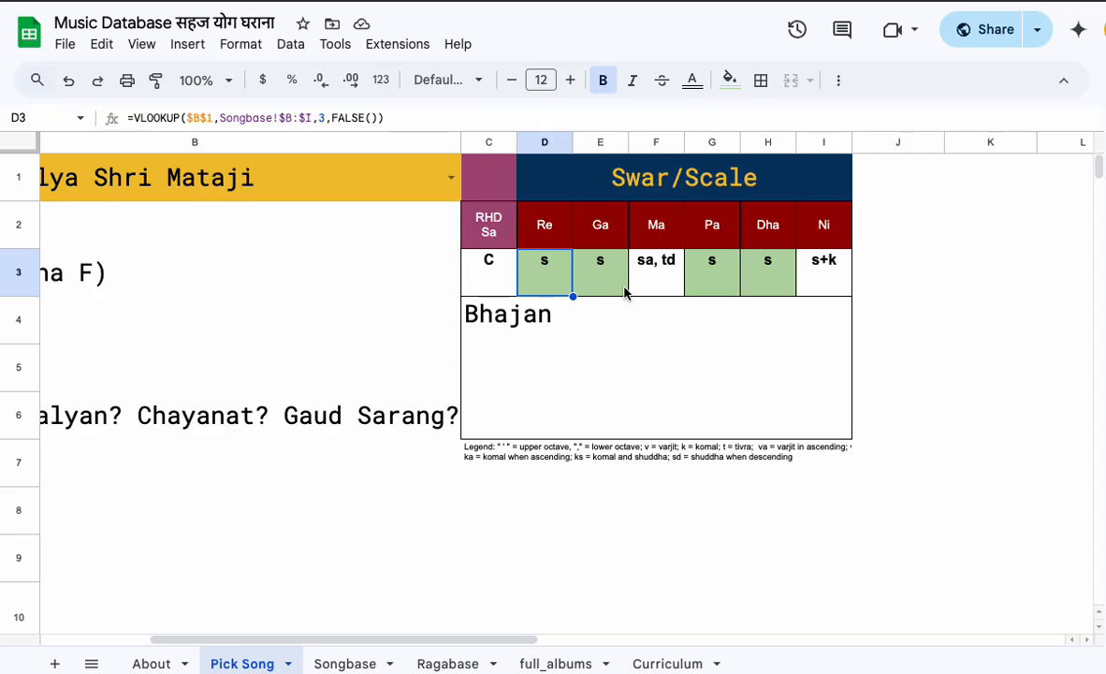
# Compare the swara headings Re and Ga with their scale entries, and recheck the Re, Ga, Pa and Dha values.
pyautogui.click(570, 231)
pyautogui.click(600, 236)
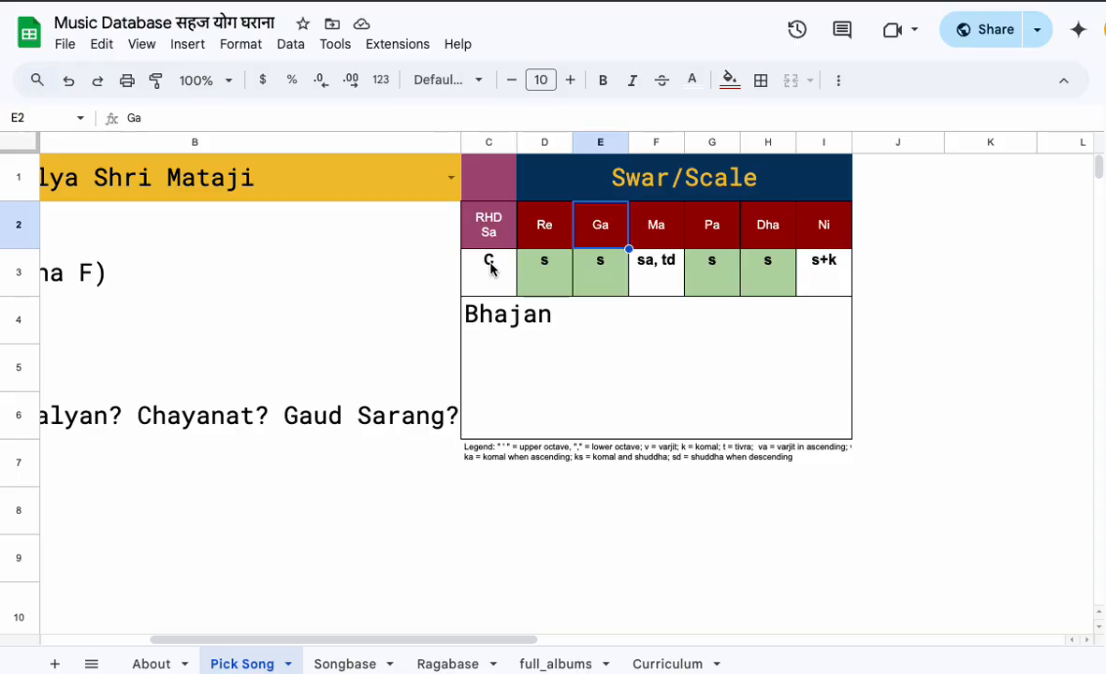
pyautogui.click(561, 252)
pyautogui.click(606, 269)
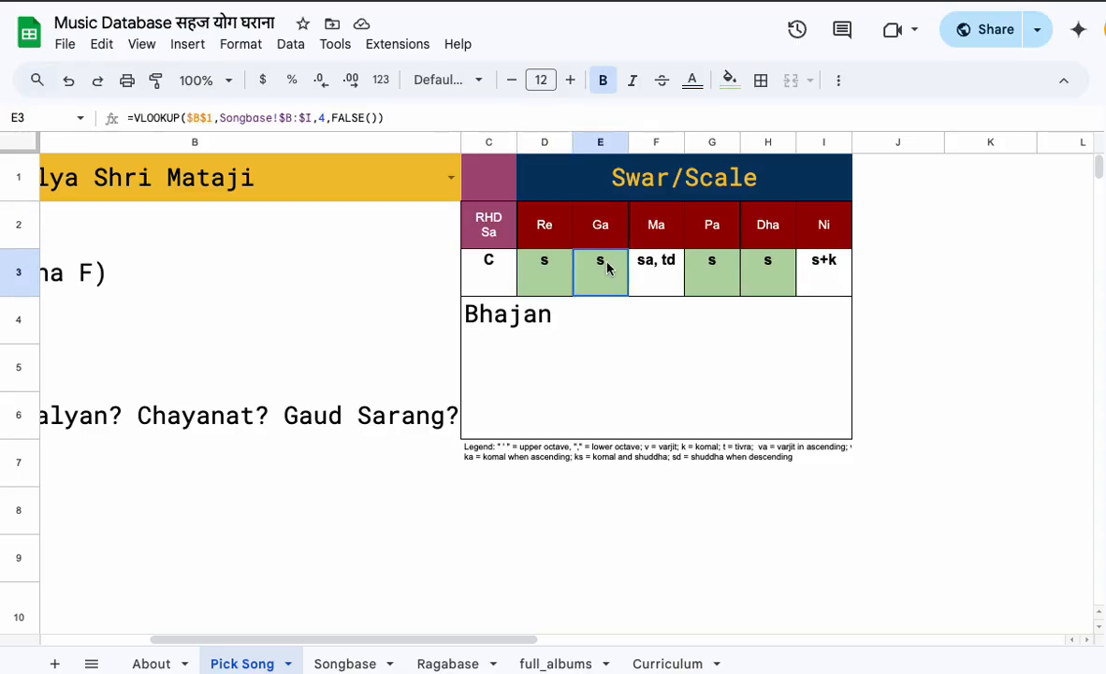
pyautogui.click(559, 274)
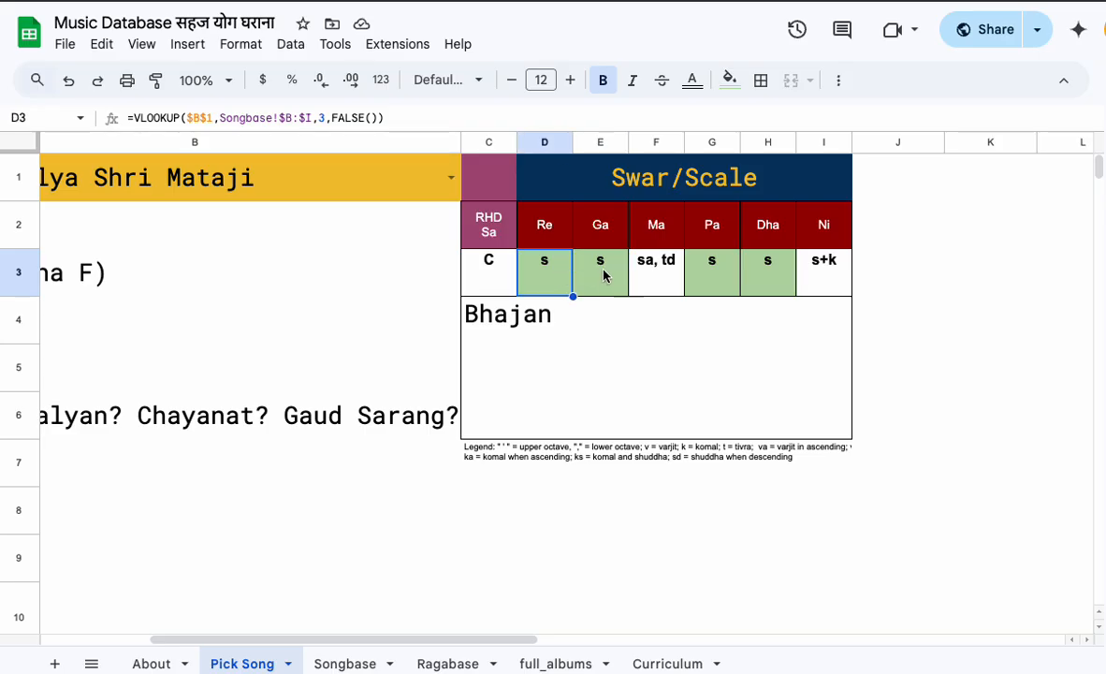
pyautogui.click(604, 275)
pyautogui.click(711, 274)
pyautogui.click(767, 279)
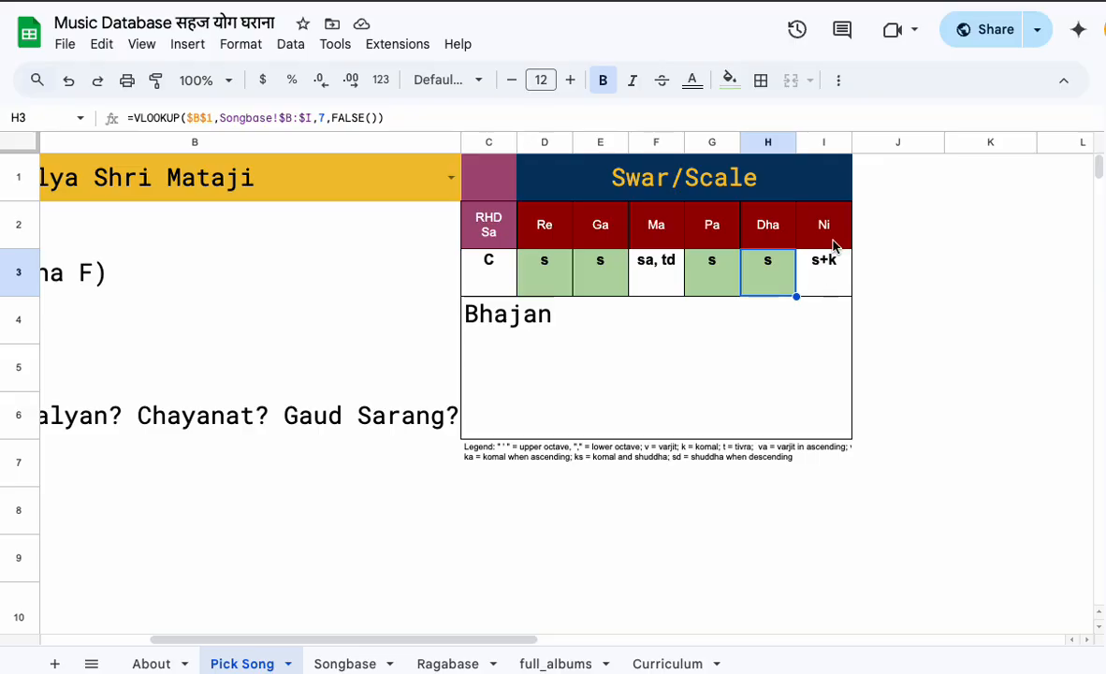
pyautogui.moveTo(496, 644); pyautogui.dragTo(375, 639)
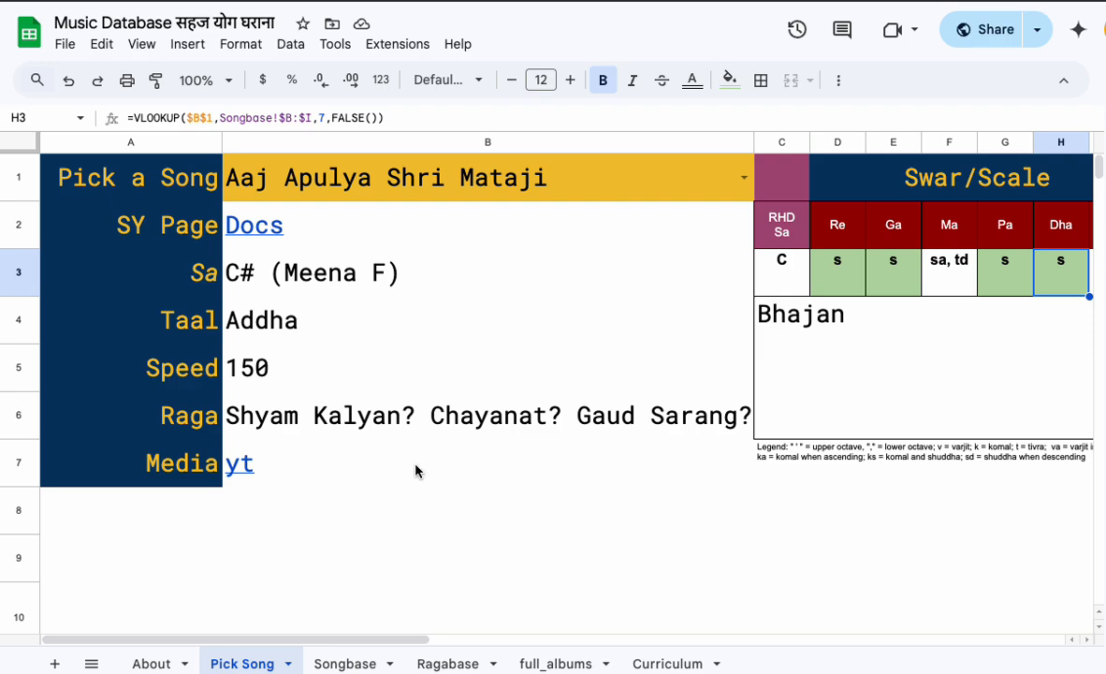
pyautogui.moveTo(333, 637)
pyautogui.mouseDown()
pyautogui.moveTo(353, 637)
pyautogui.moveTo(316, 637)
pyautogui.mouseUp()
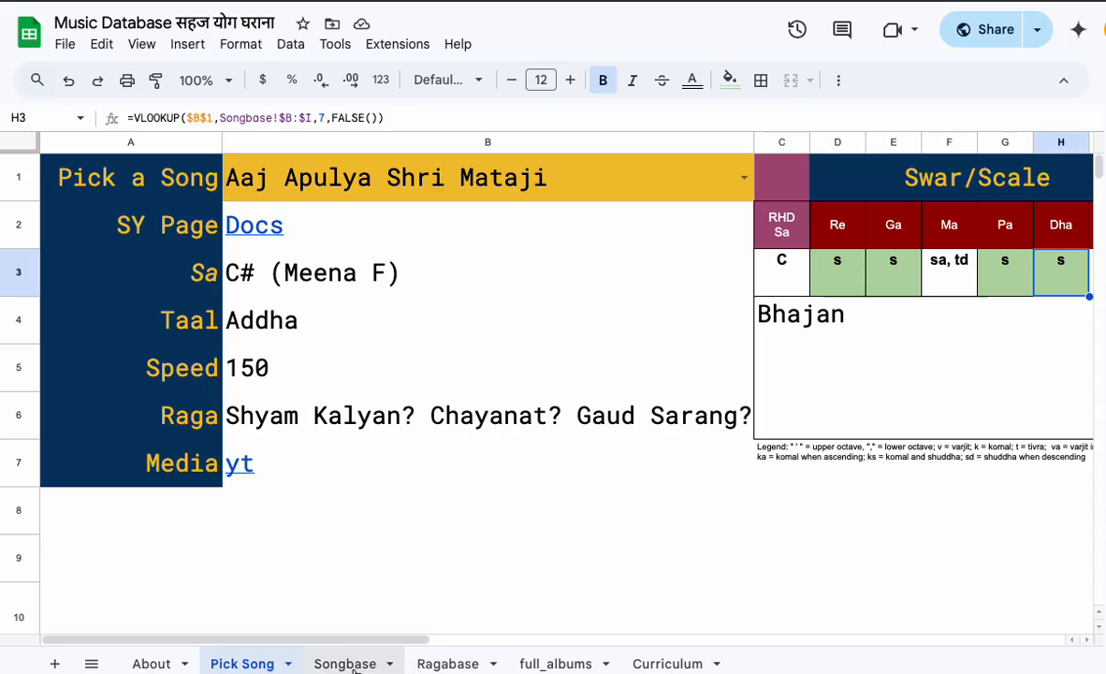
# Browse the raga totals and their grouped songs on the Ragabase sheet.
pyautogui.click(433, 667)
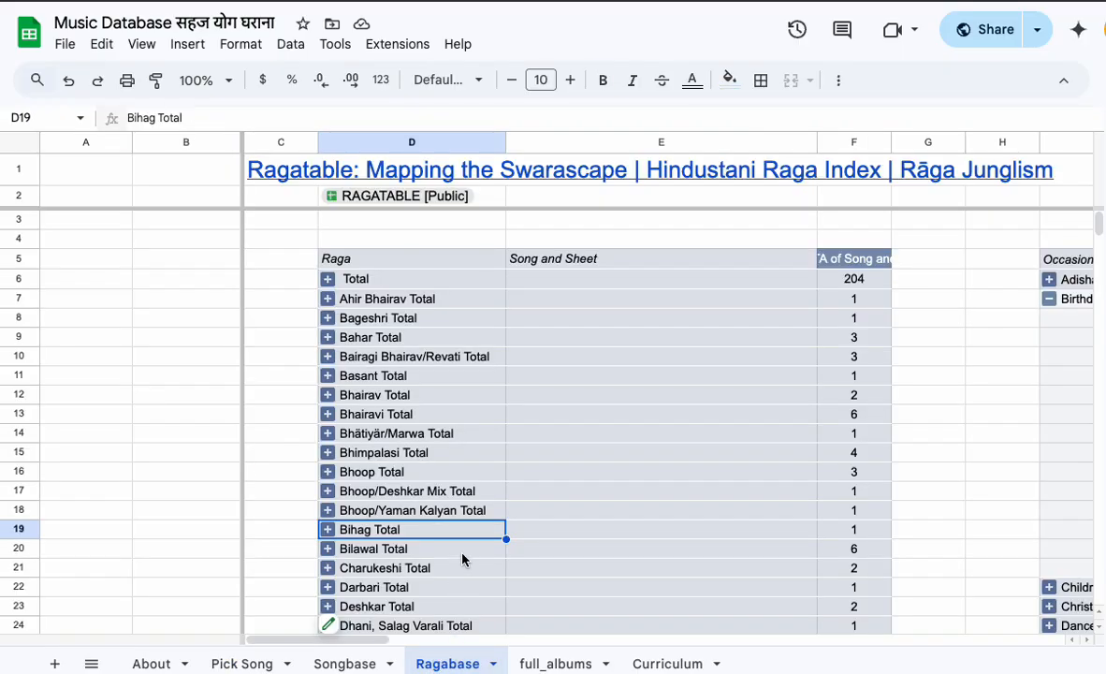
pyautogui.scroll(-3, 462, 560)
pyautogui.scroll(1, 462, 560)
pyautogui.scroll(-4, 462, 559)
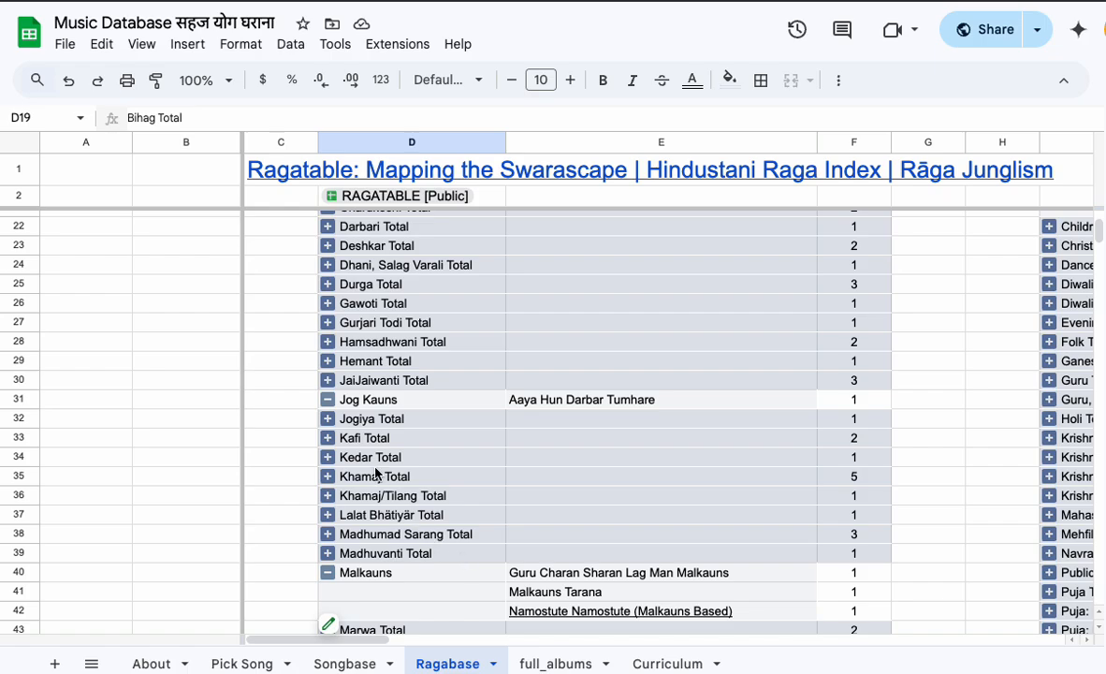
# Collapse the Jog Kauns, Malkauns, Shyam Kalyan and Yaman song groups in the raga table.
pyautogui.click(328, 399)
pyautogui.click(329, 573)
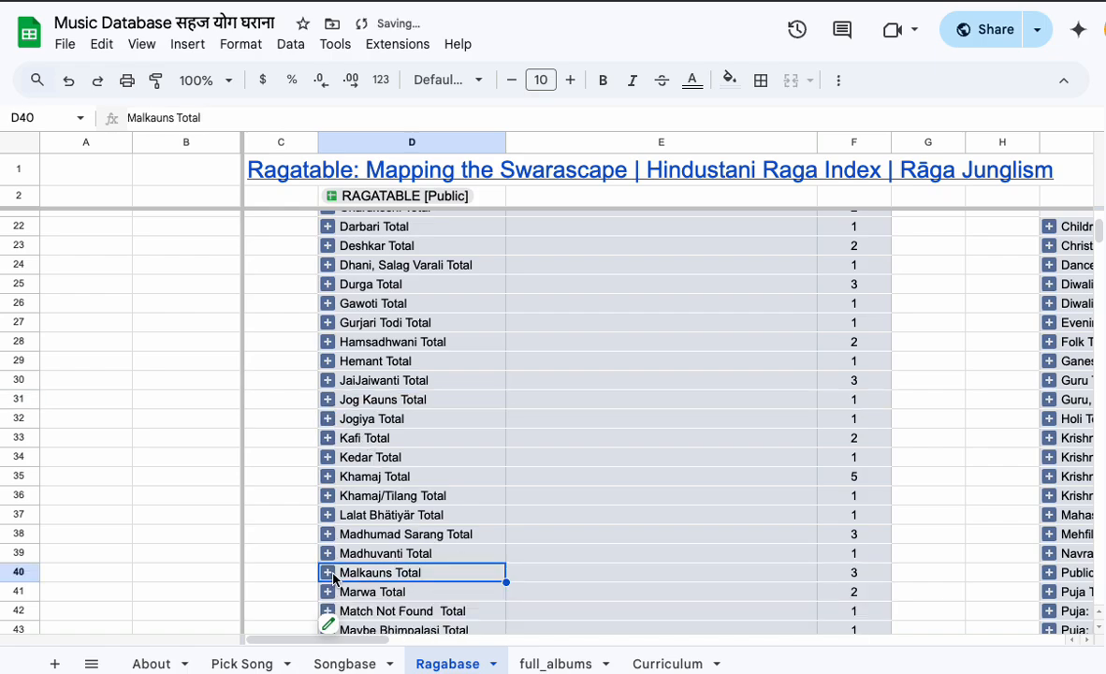
pyautogui.scroll(-2, 440, 543)
pyautogui.scroll(-3, 442, 554)
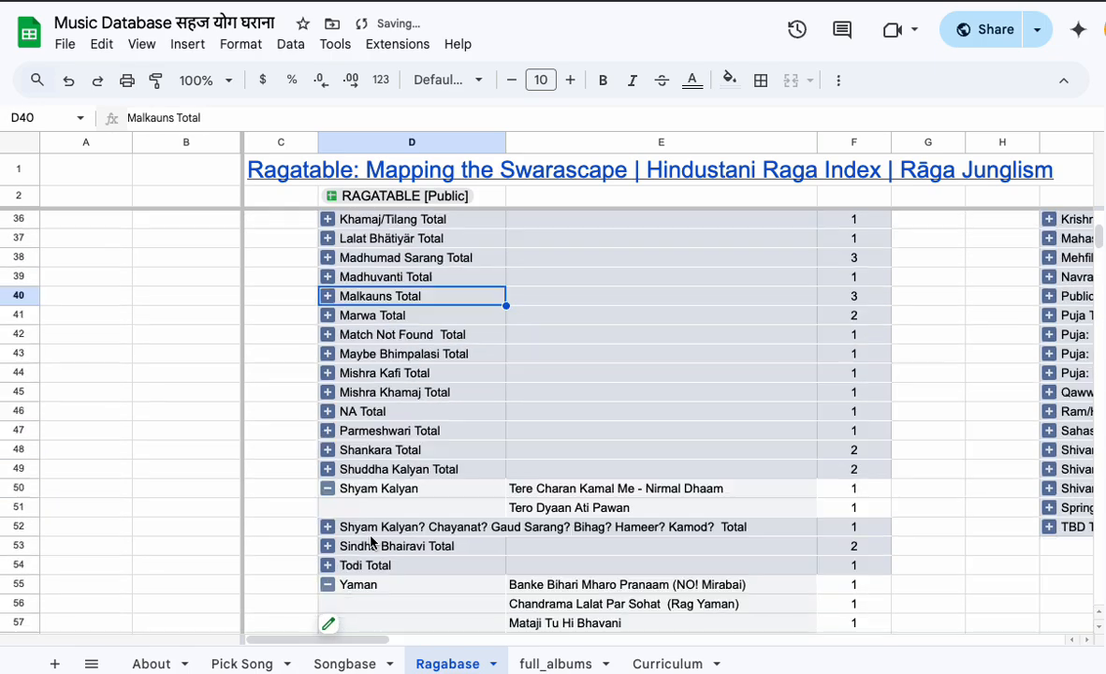
pyautogui.click(327, 488)
pyautogui.click(327, 566)
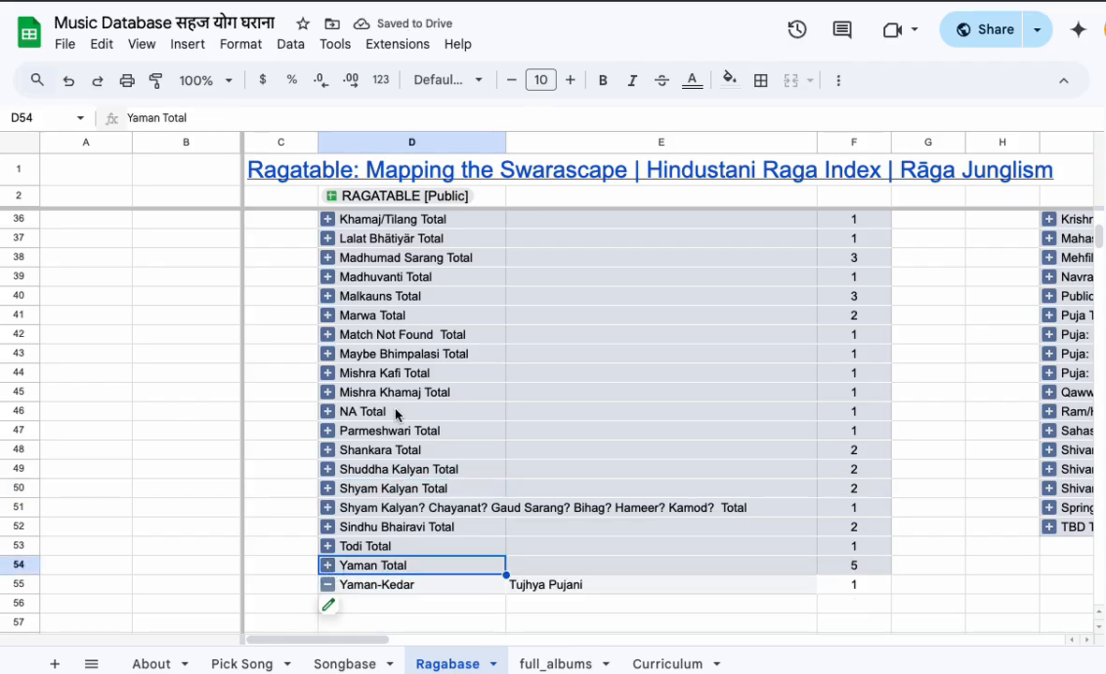
# Expand the JaiJaiwanti group in the raga table and point out its songs, including Kripa Karo Shri Maa and Shubh Mangalamaya Diwas Hai Aaya.
pyautogui.scroll(3, 396, 414)
pyautogui.scroll(3, 395, 414)
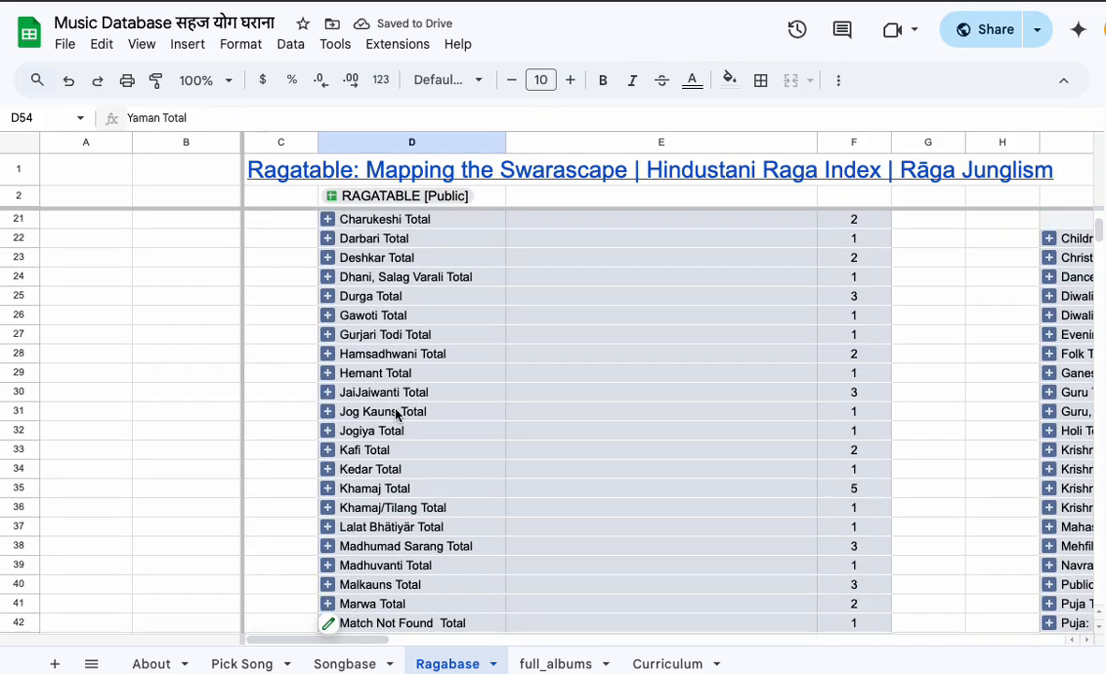
pyautogui.scroll(1, 396, 414)
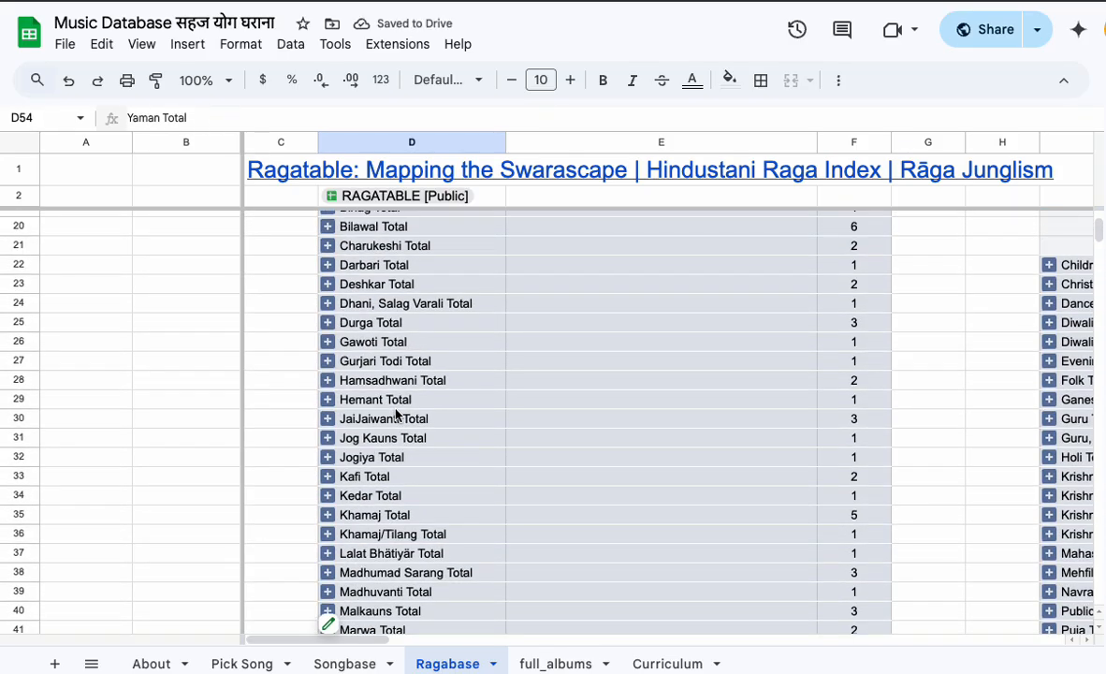
pyautogui.click(328, 419)
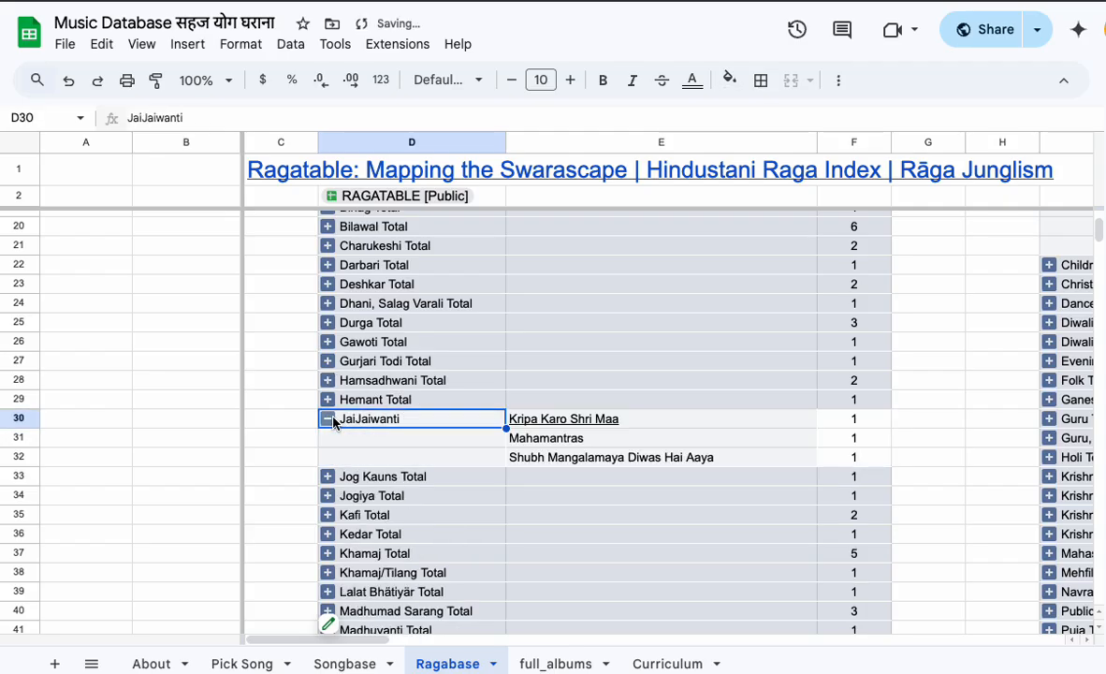
pyautogui.click(600, 419)
pyautogui.click(484, 458)
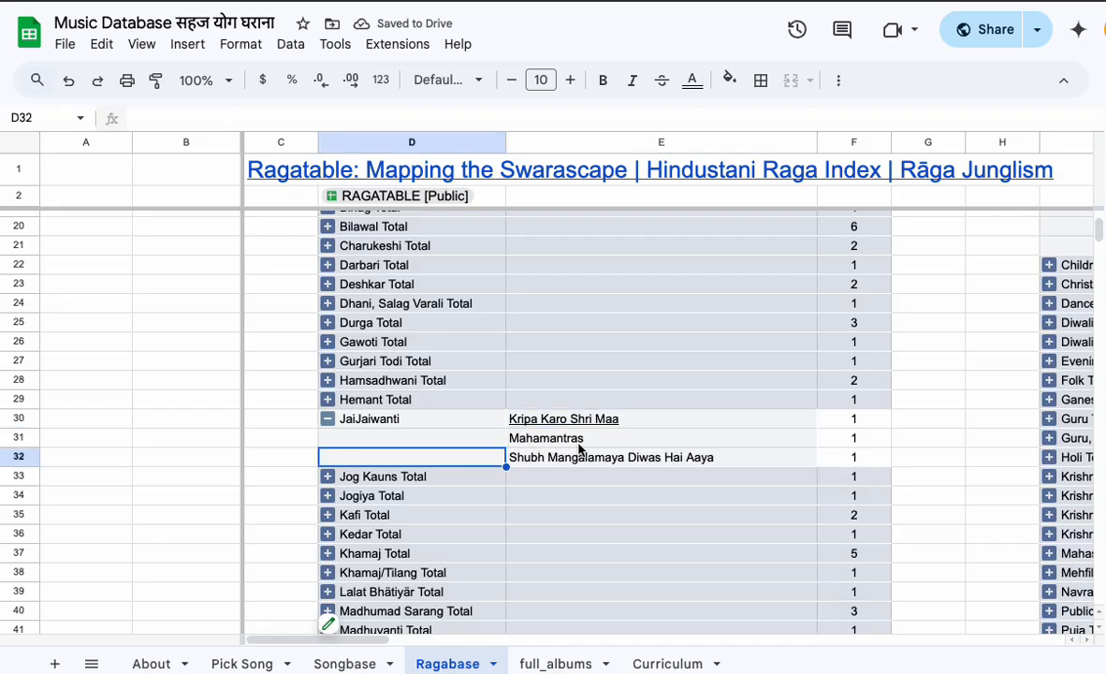
pyautogui.click(637, 458)
# Expand the Maybe Bhimpalasi group in the raga table to show its song.
pyautogui.scroll(-5, 604, 484)
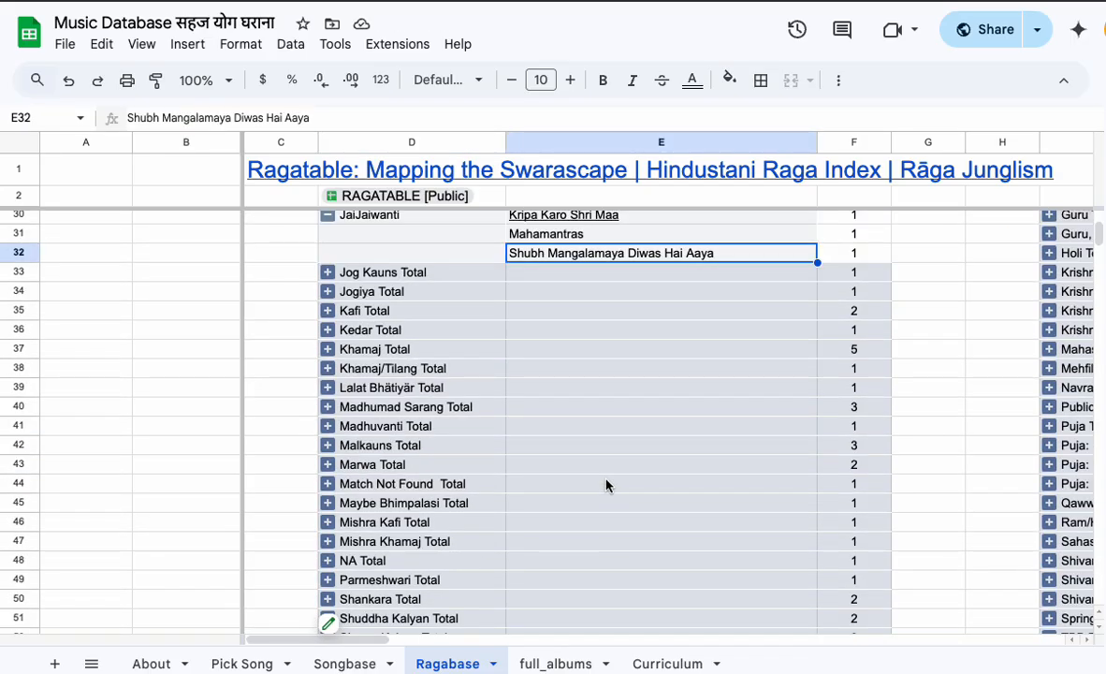
pyautogui.click(328, 505)
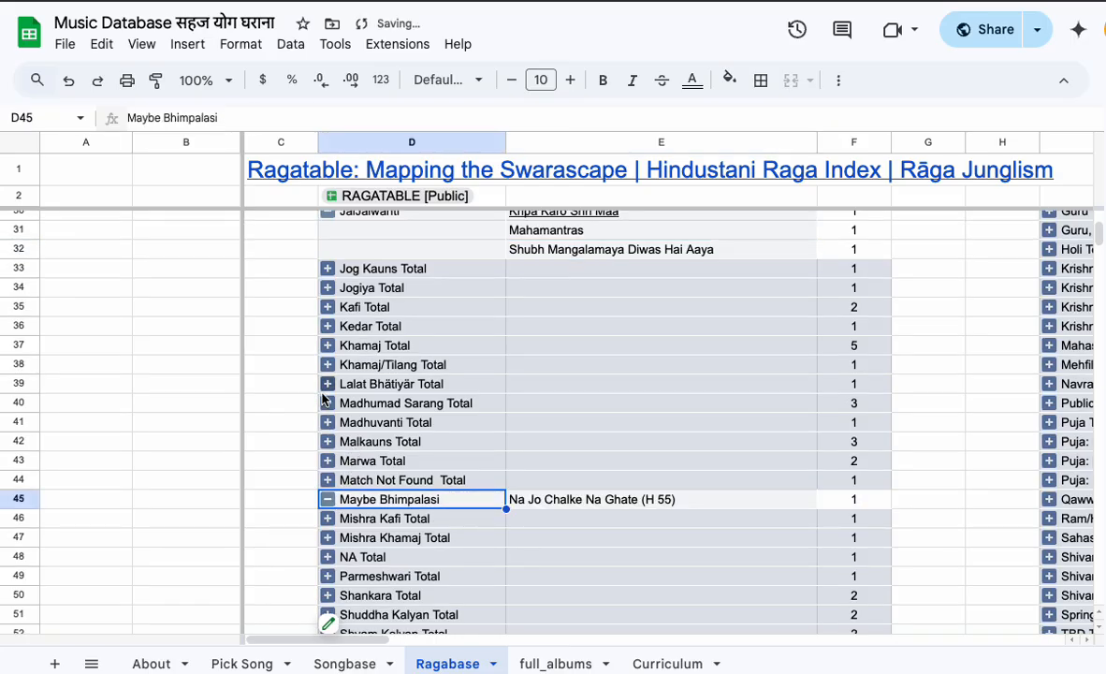
pyautogui.scroll(5, 462, 433)
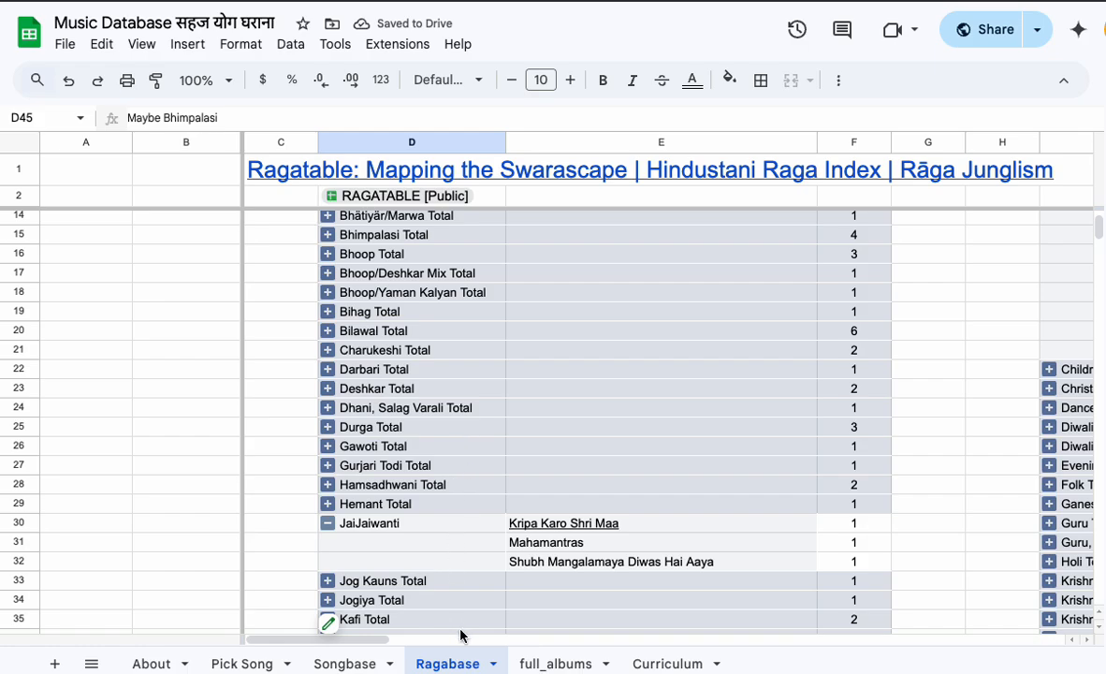
# Review the Occasion table beside the raga list and collapse its Birthday song group.
pyautogui.moveTo(388, 638); pyautogui.dragTo(492, 633)
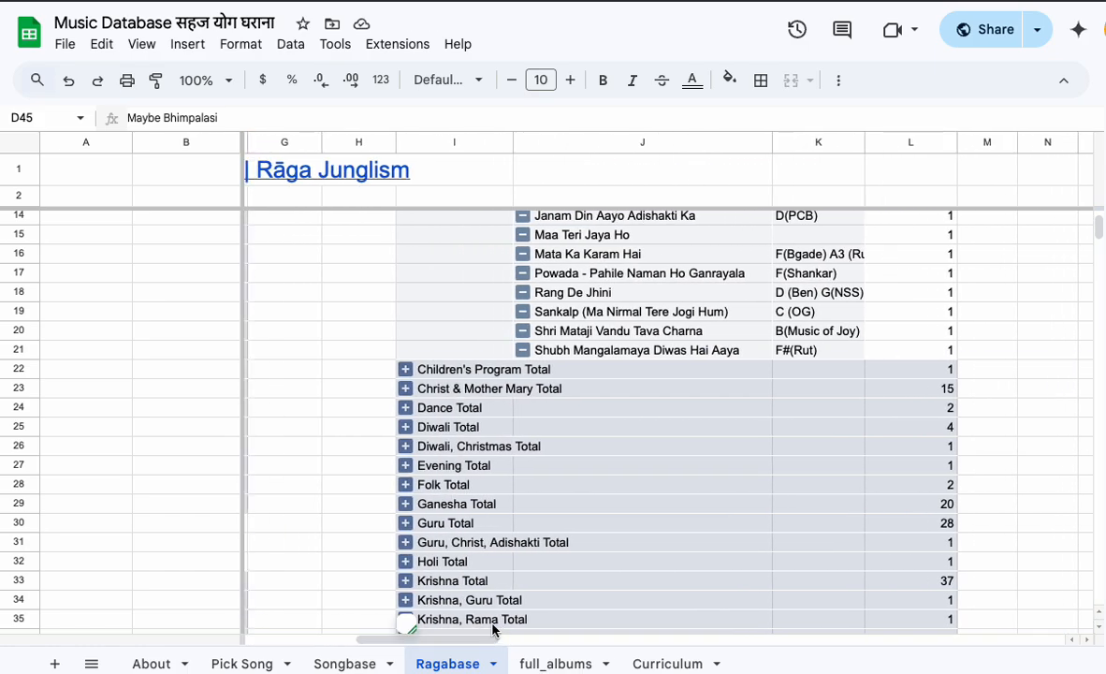
pyautogui.scroll(-9, 477, 543)
pyautogui.scroll(13, 477, 543)
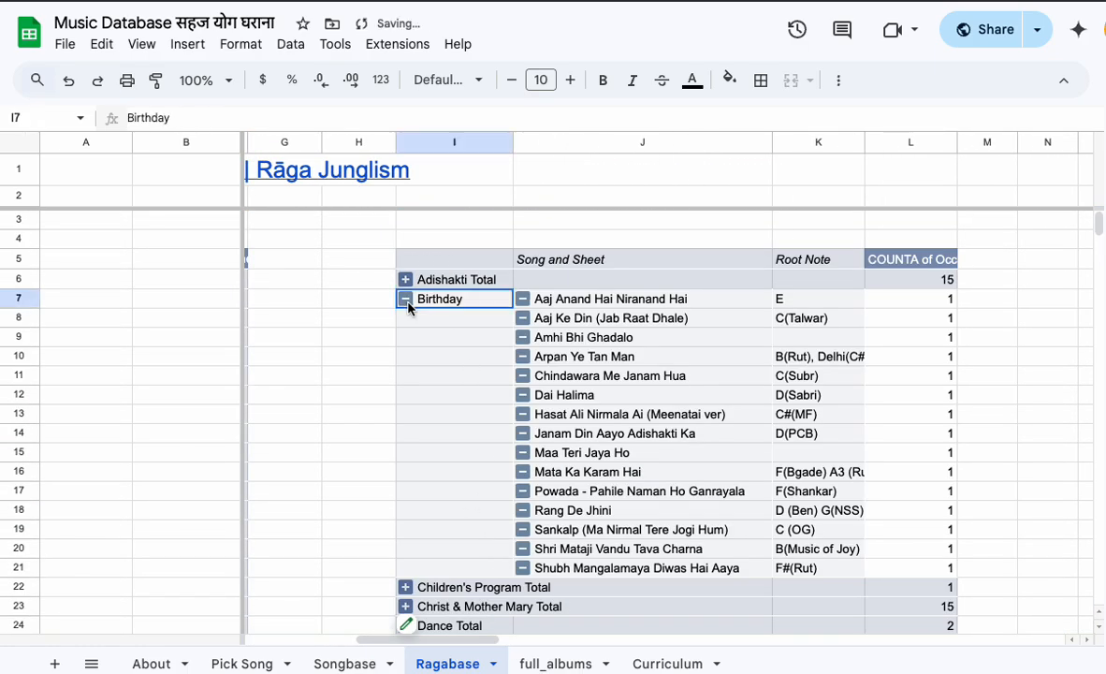
pyautogui.click(406, 299)
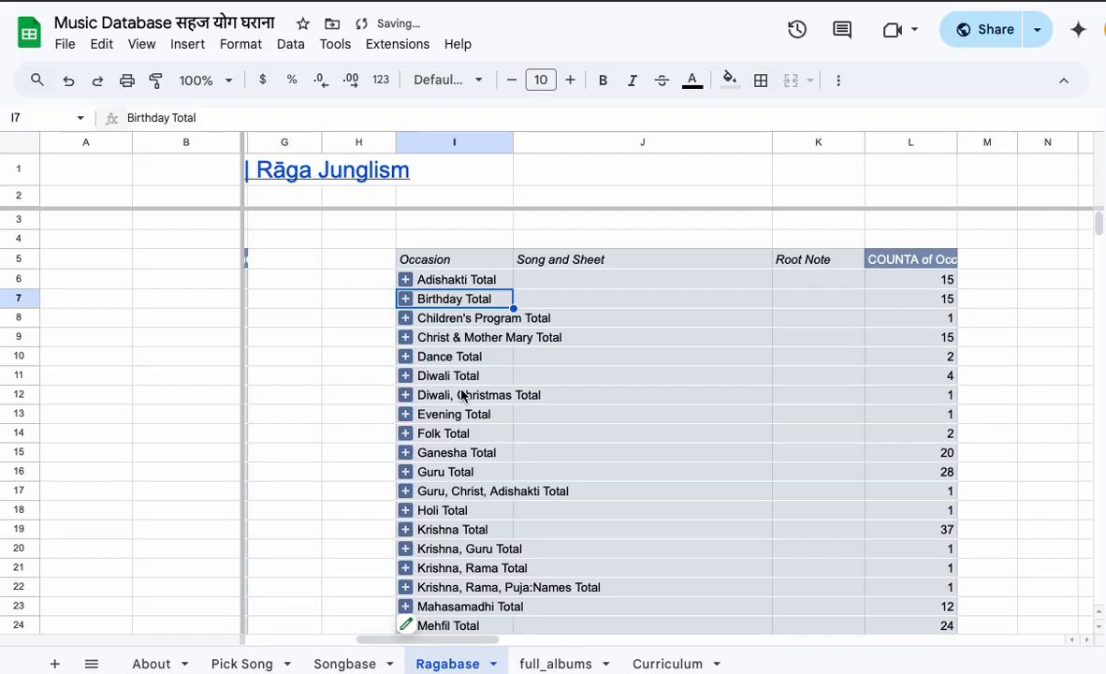
# Expand the Christ & Mother Mary occasion, examine its songs and root notes, and collapse the group again.
pyautogui.click(409, 341)
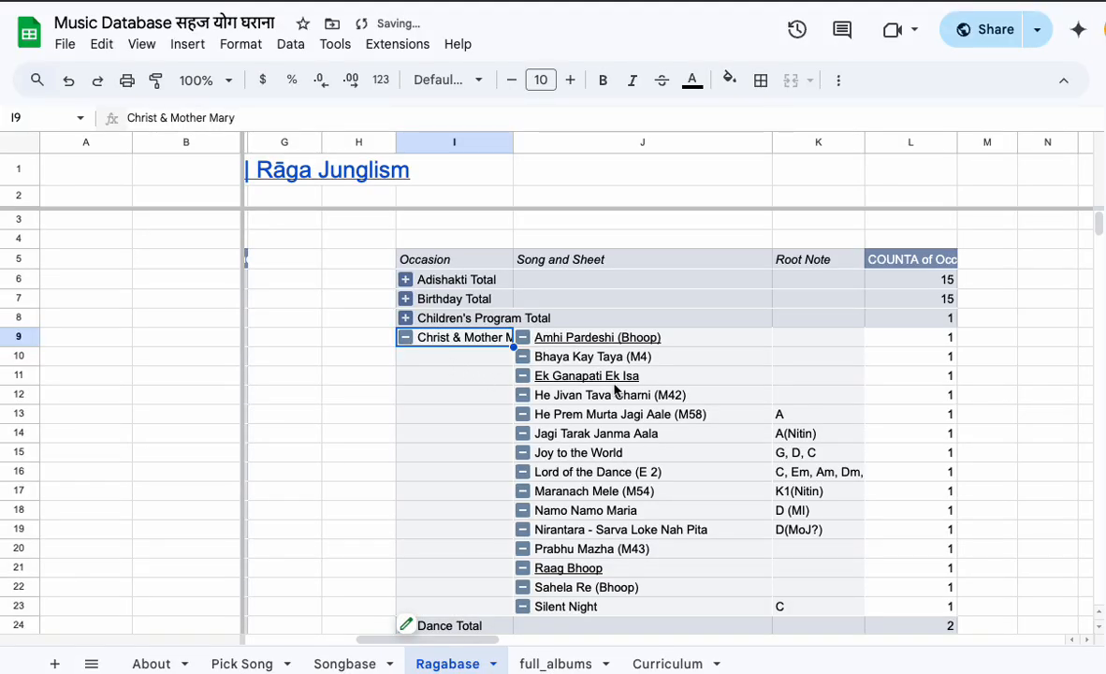
pyautogui.scroll(-1, 604, 542)
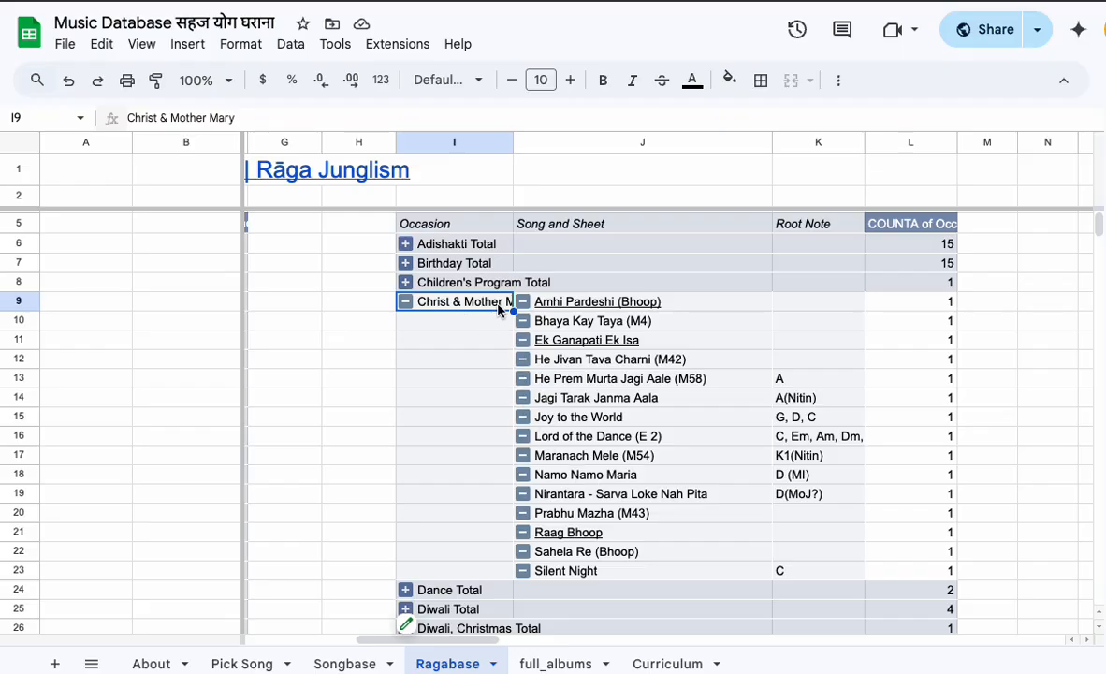
pyautogui.click(406, 302)
# Browse the Ragabase table of ragas by occasion, and glance through the full_albums, Curriculum and About sheets.
pyautogui.moveTo(440, 639); pyautogui.dragTo(514, 644)
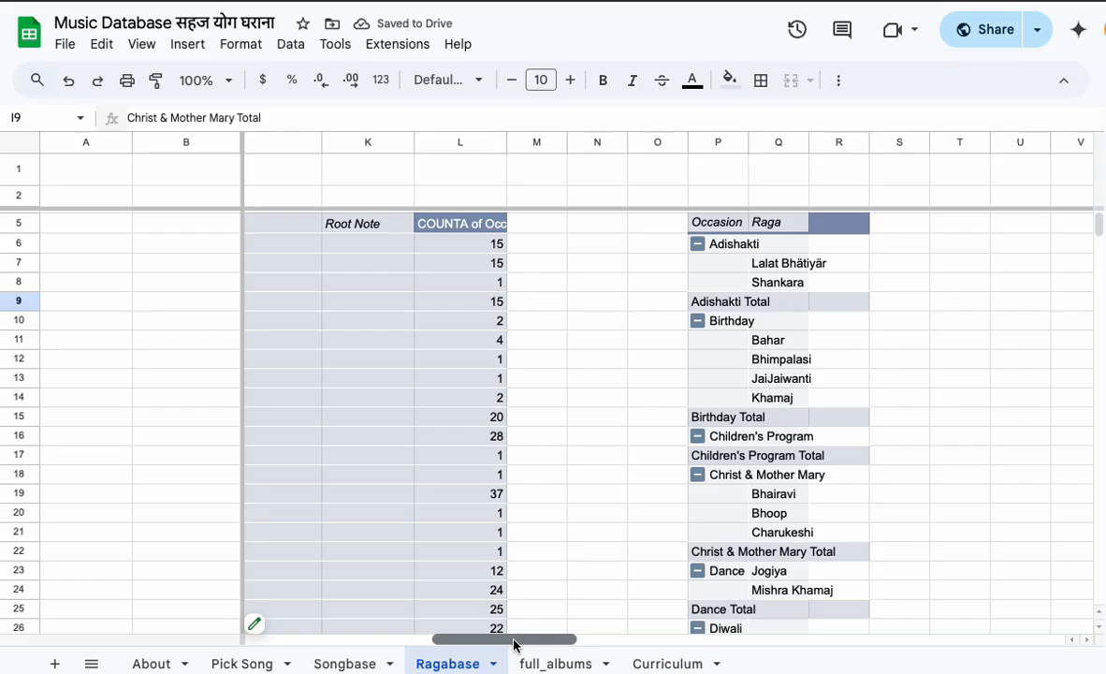
pyautogui.scroll(-10, 530, 573)
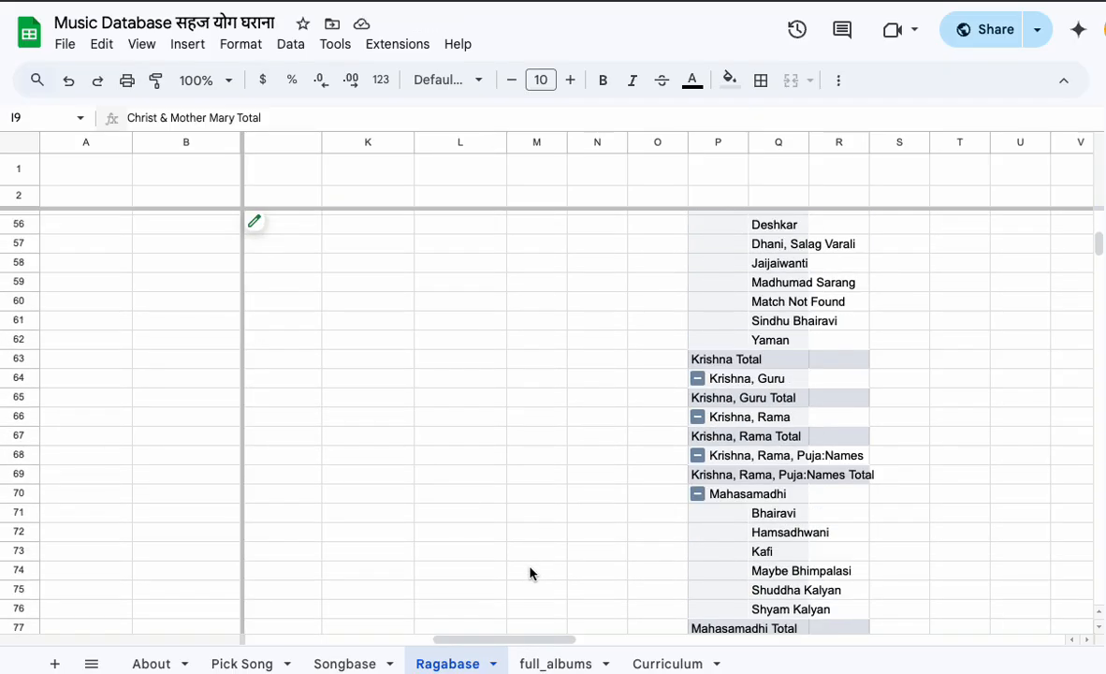
pyautogui.click(585, 664)
pyautogui.moveTo(668, 663)
pyautogui.mouseDown()
pyautogui.moveTo(473, 662)
pyautogui.moveTo(652, 670)
pyautogui.mouseUp()
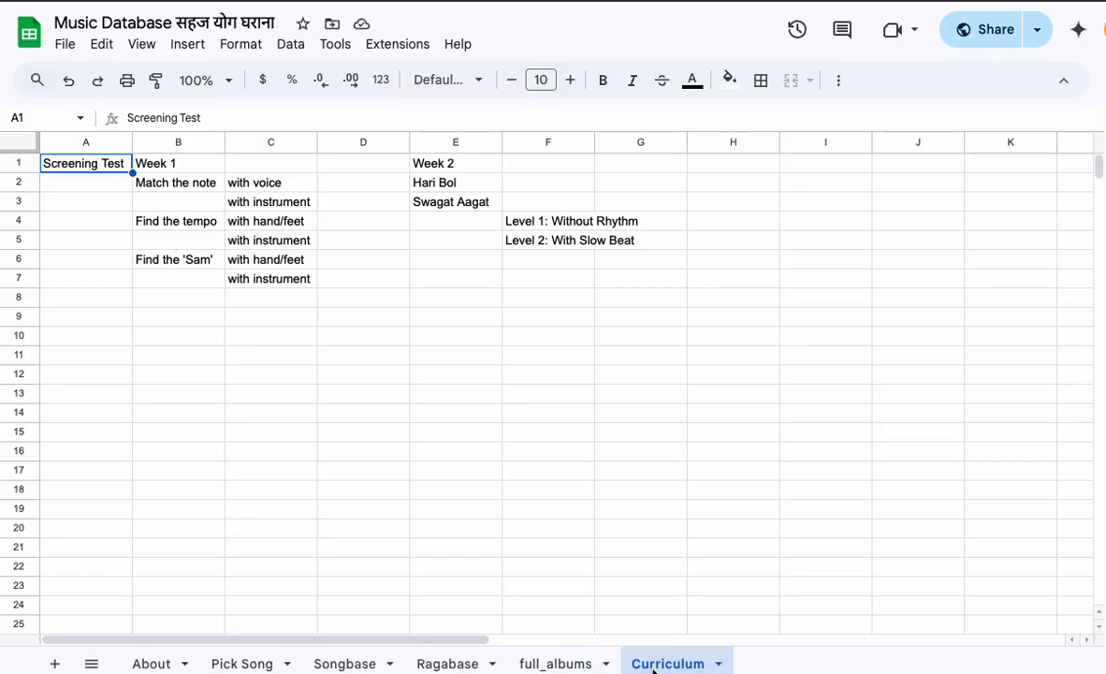
pyautogui.click(161, 663)
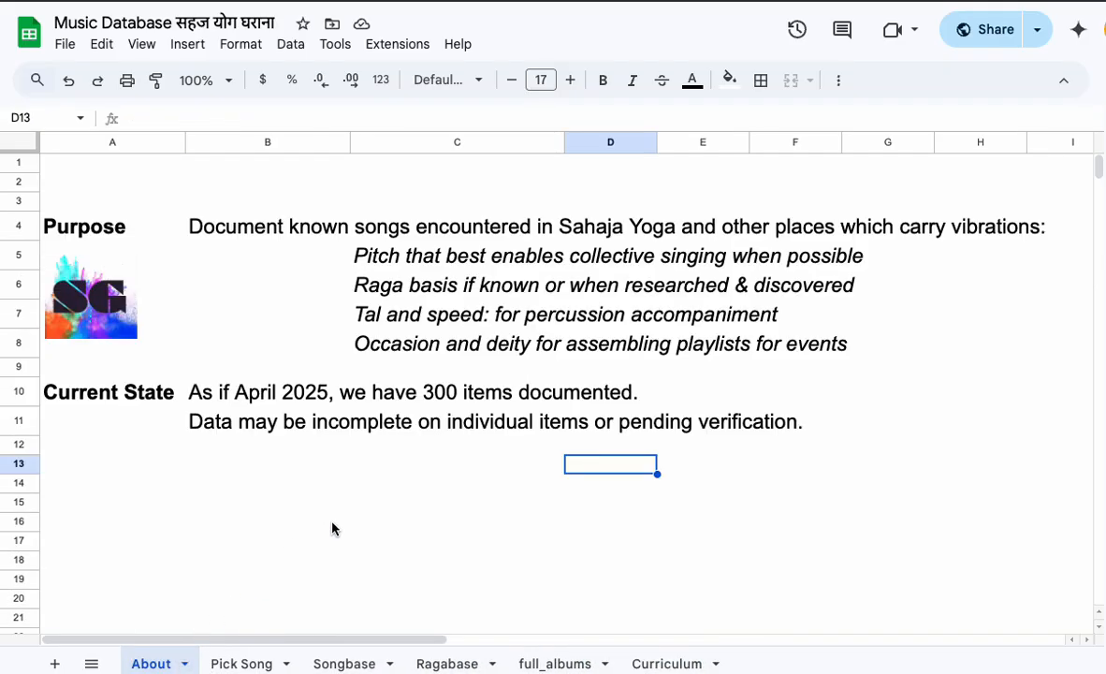